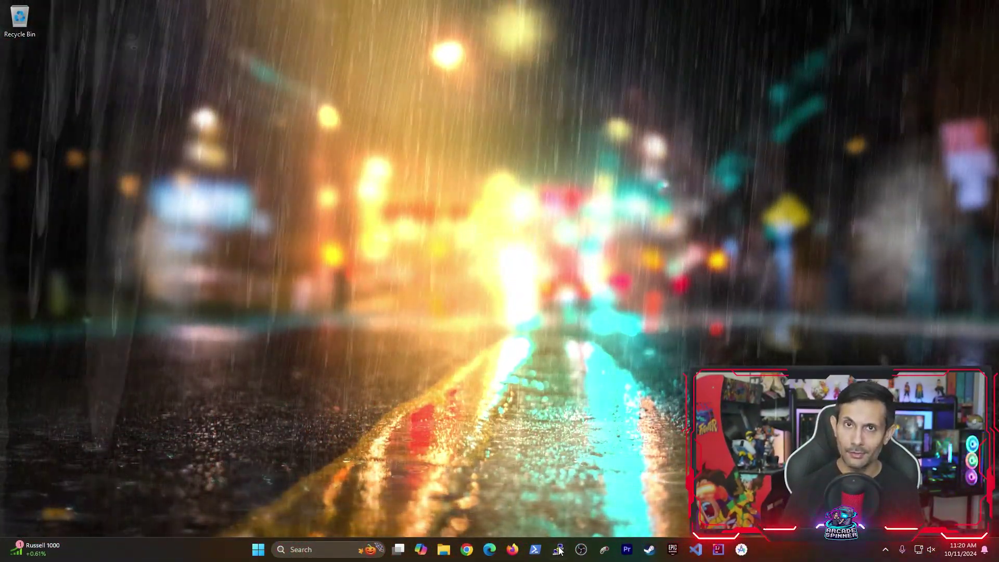
# Open the SSH session to the Pi at 192.168.1.21 full-screen and run sudo apt-get update
pyautogui.click(558, 549)
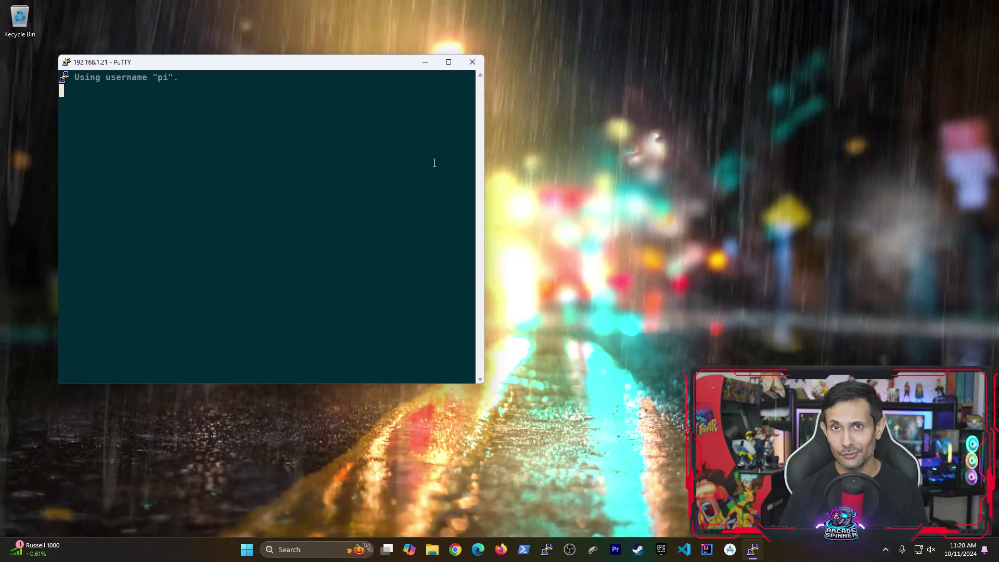
pyautogui.press('super+Up')
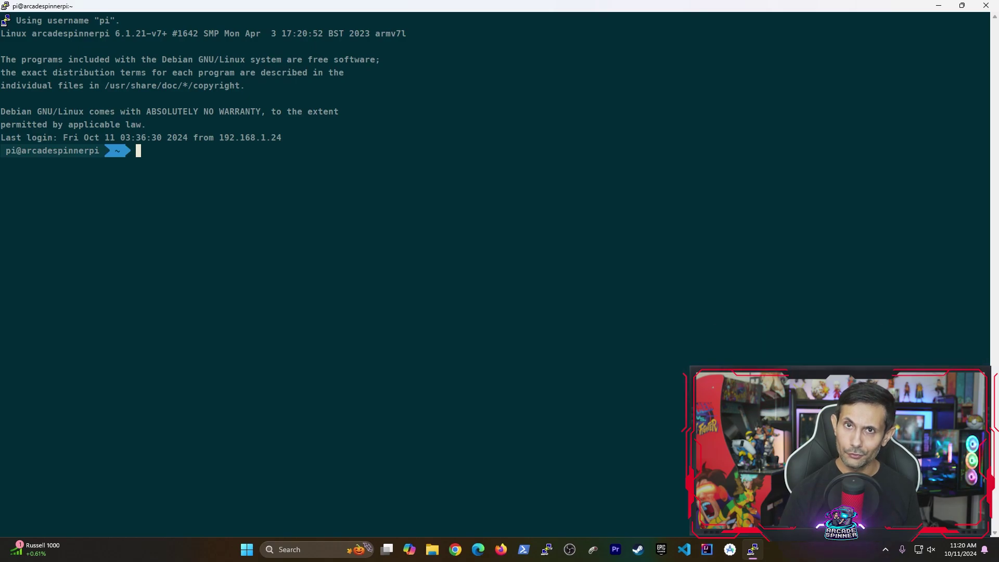
pyautogui.write('sudo apt-ge')
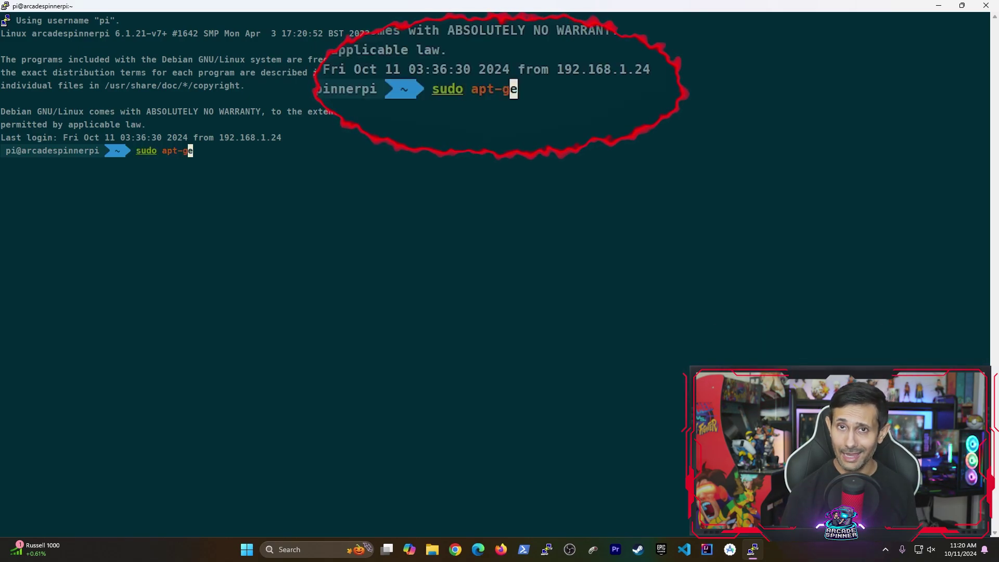
pyautogui.write('t update')
pyautogui.press('Return')
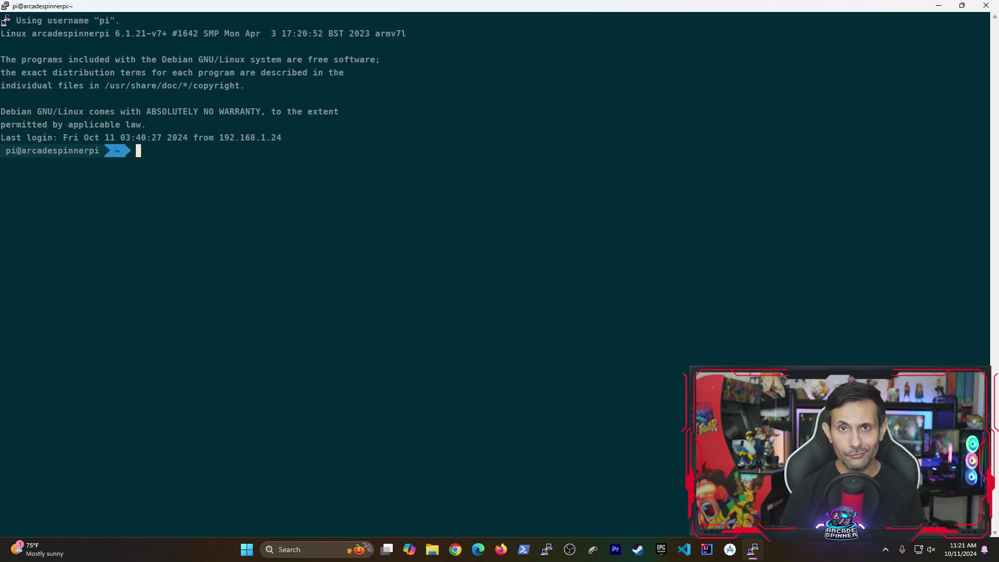
# Upgrade the Pi's packages with sudo apt-get upgrade, confirming with y
pyautogui.write('sudo ap')
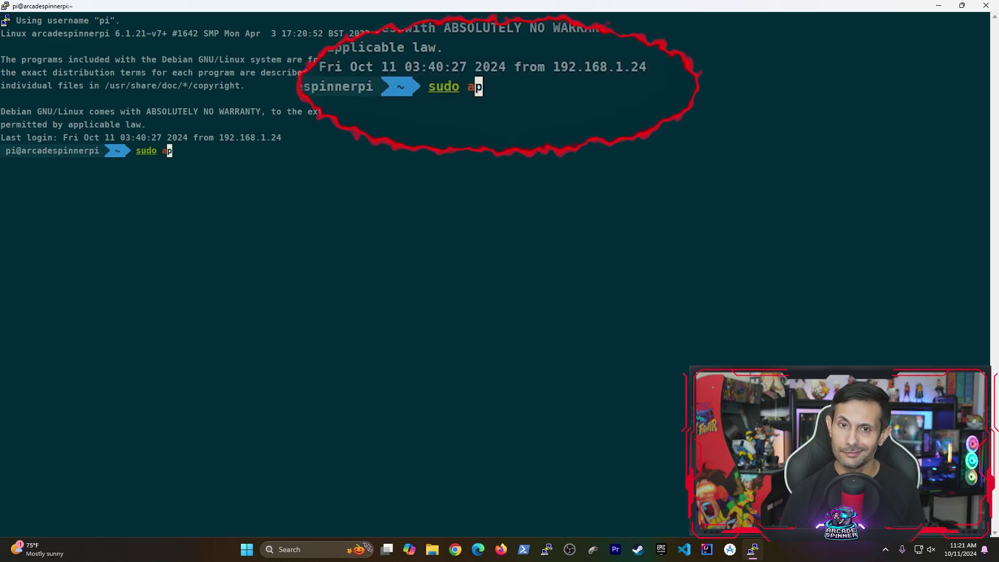
pyautogui.write('t-get upd')
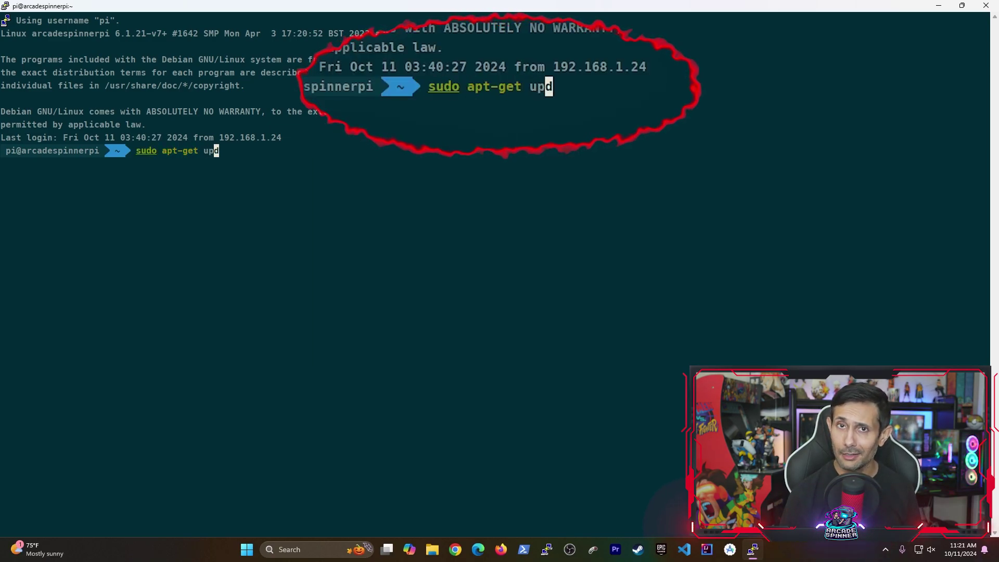
pyautogui.write('rade')
pyautogui.press('Return')
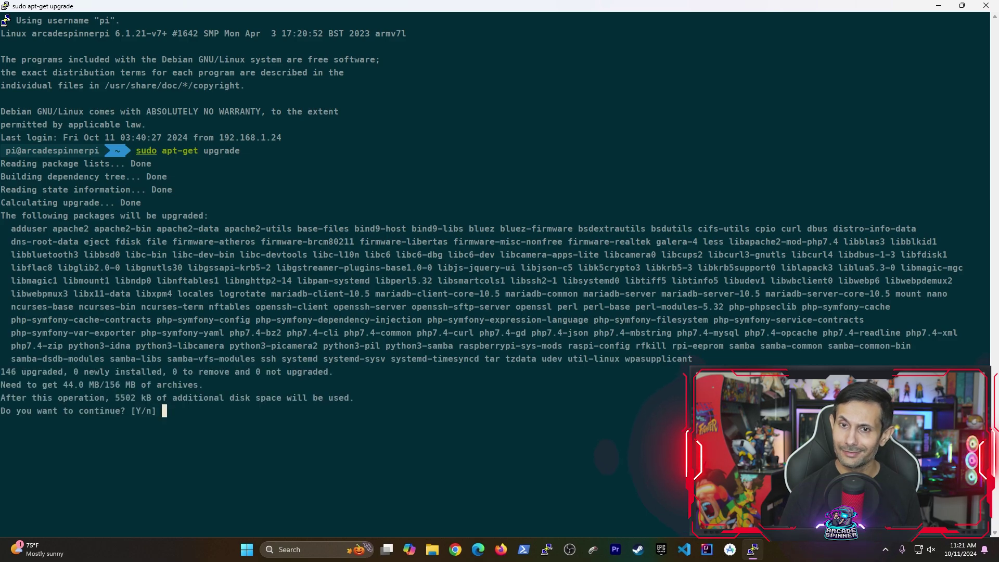
pyautogui.write('y')
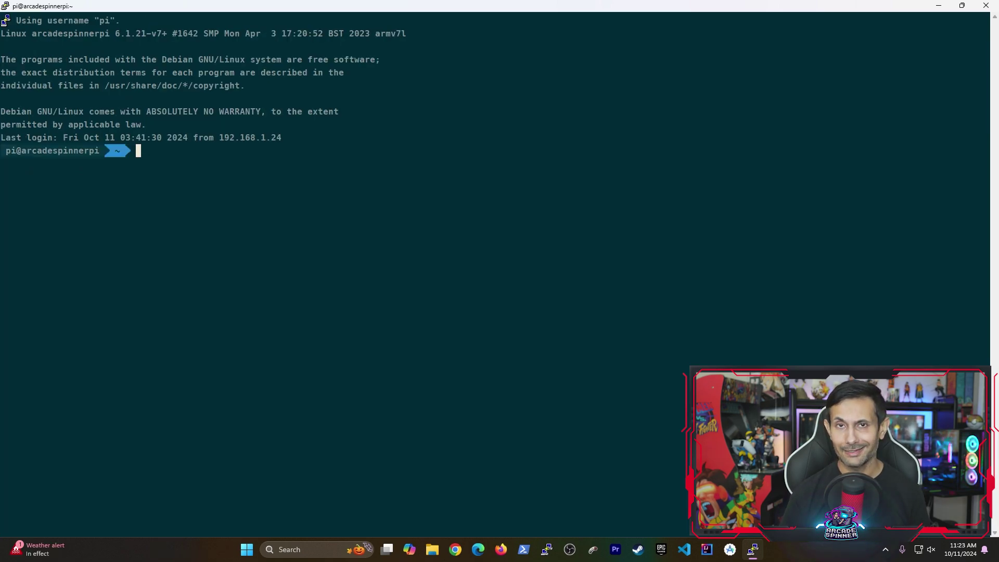
# Install the apt-transport-https package on the Pi with sudo apt-get install
pyautogui.write('sud')
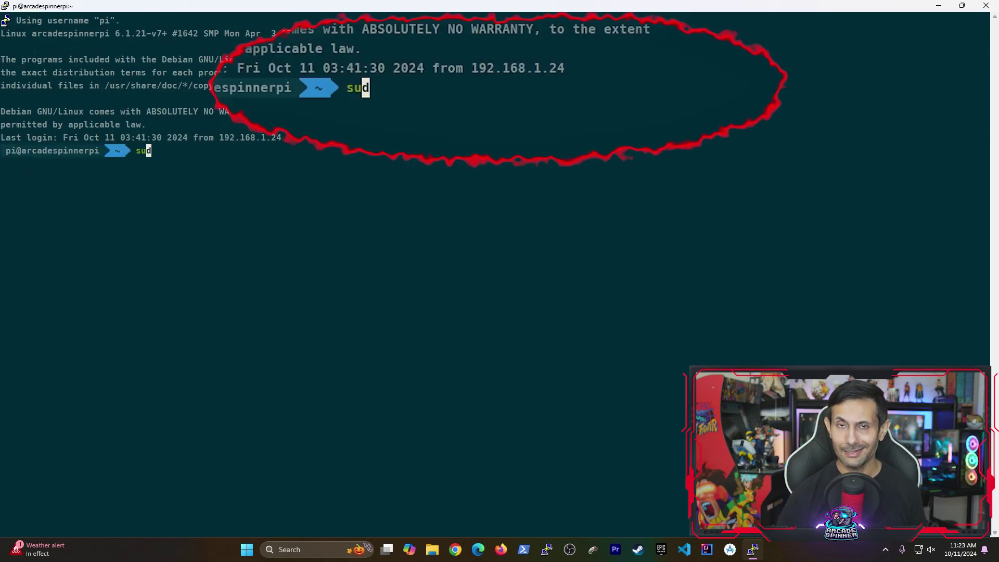
pyautogui.write('o apt-get install bapt-transport')
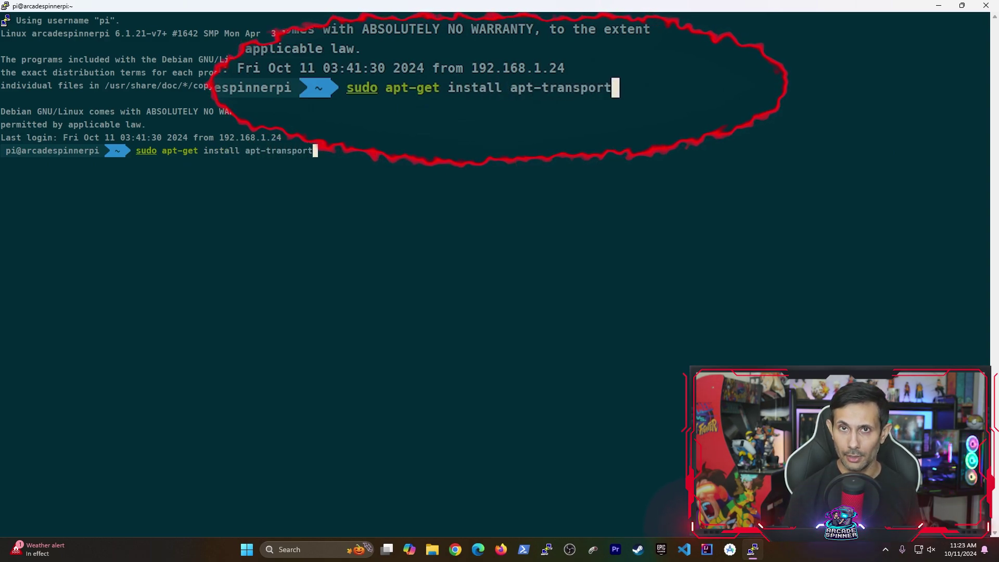
pyautogui.write('-https')
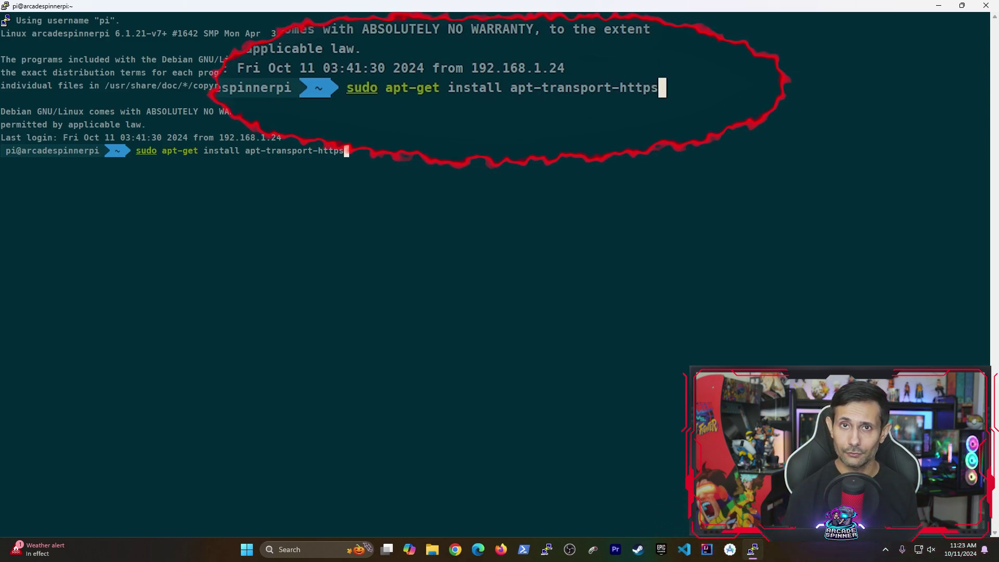
pyautogui.press('Return')
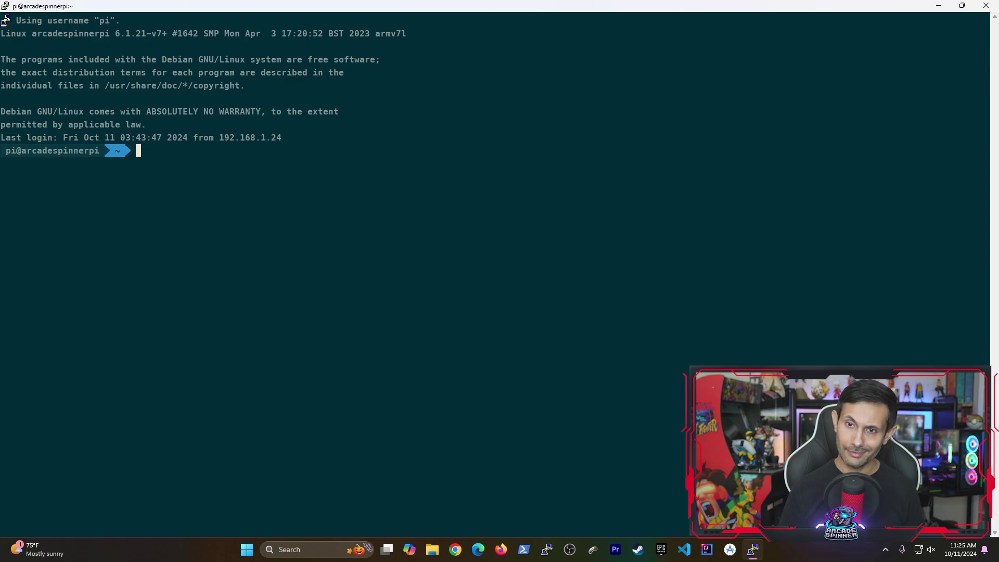
# Save the Plex signing key as plex-archive-keyring.gpg and write the Plex repo line to plexmediaserver.list
pyautogui.rightClick(152, 158)
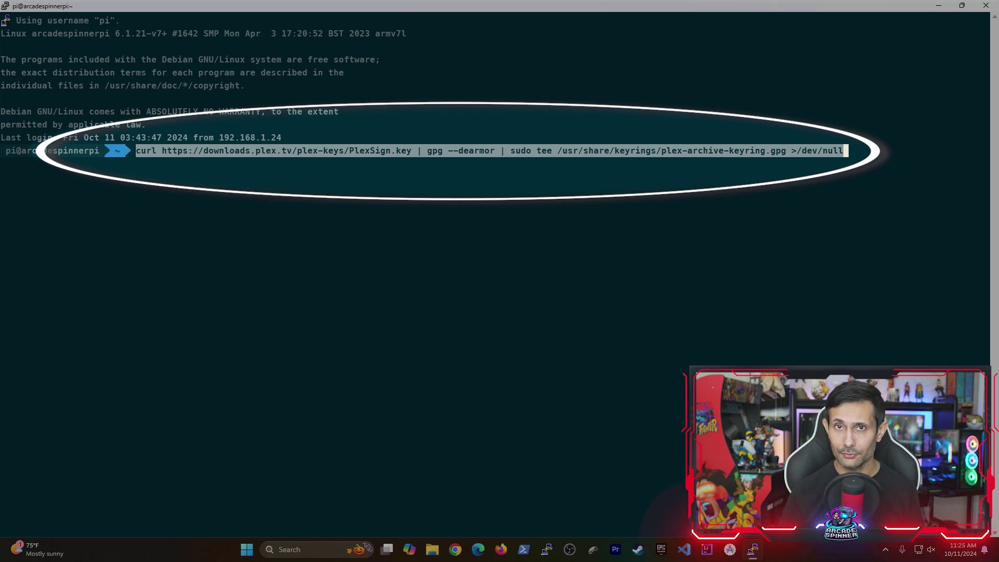
pyautogui.press('End')
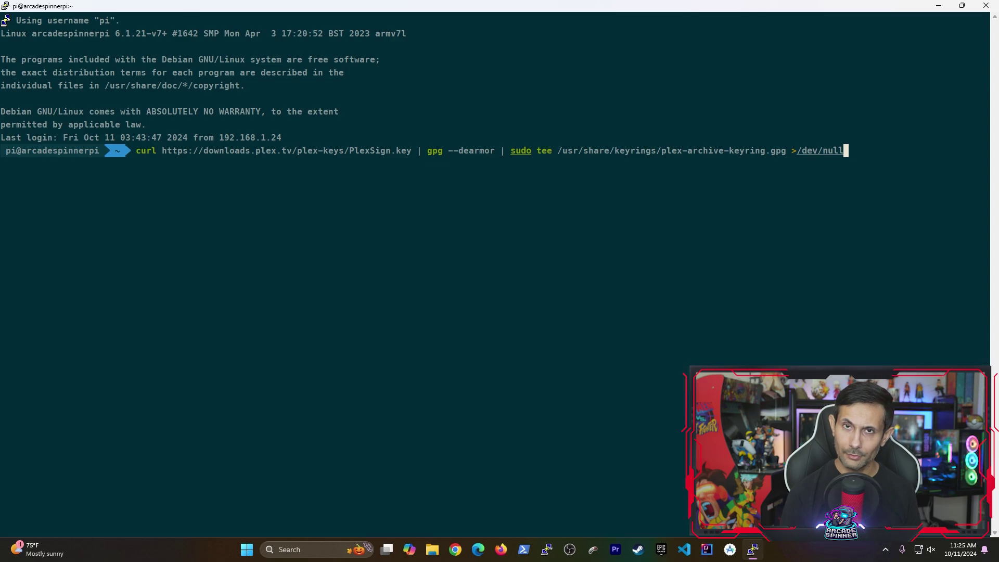
pyautogui.press('Return')
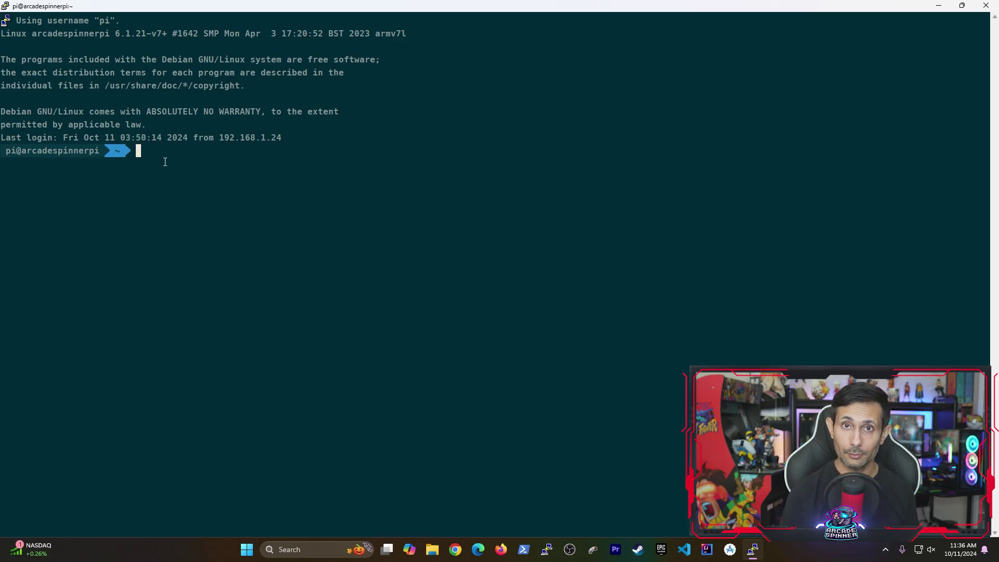
pyautogui.write('cho "deb [signed-by=/usr/share/keyrings/plex-archive-keyring.gpg] https://downloads.plex.tv/repo/deb public main" | sudo tee /etc/apt/sources.list.d/plexmediaserver.list')
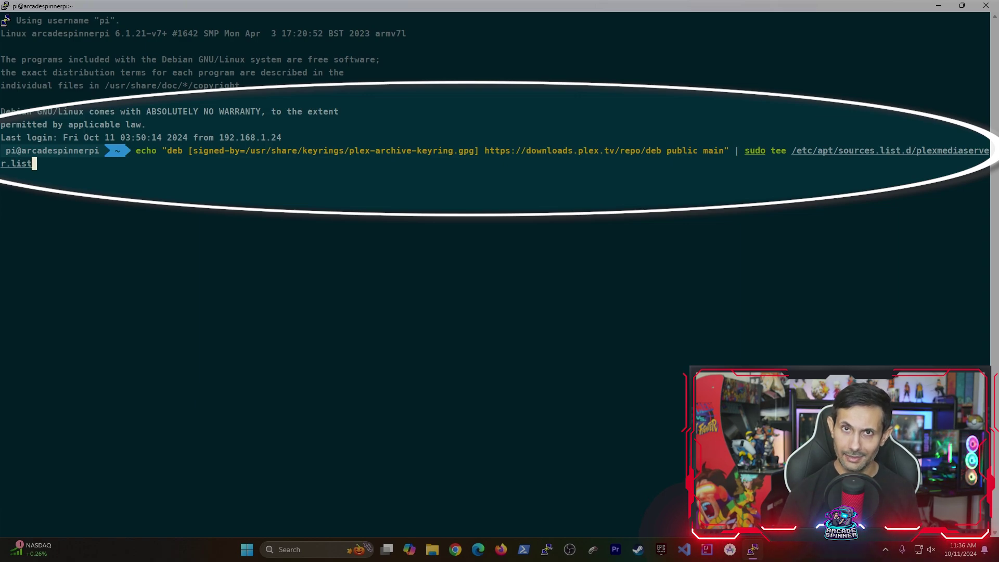
pyautogui.press('Return')
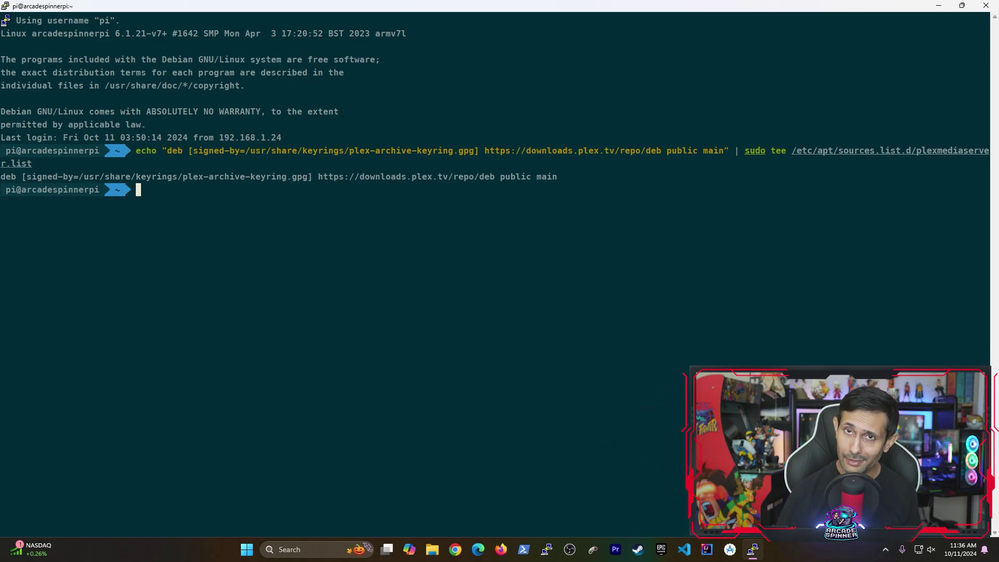
# Refresh package lists and install plexmediaserver 1.41.0.8994 with sudo apt install
pyautogui.write('sudo')
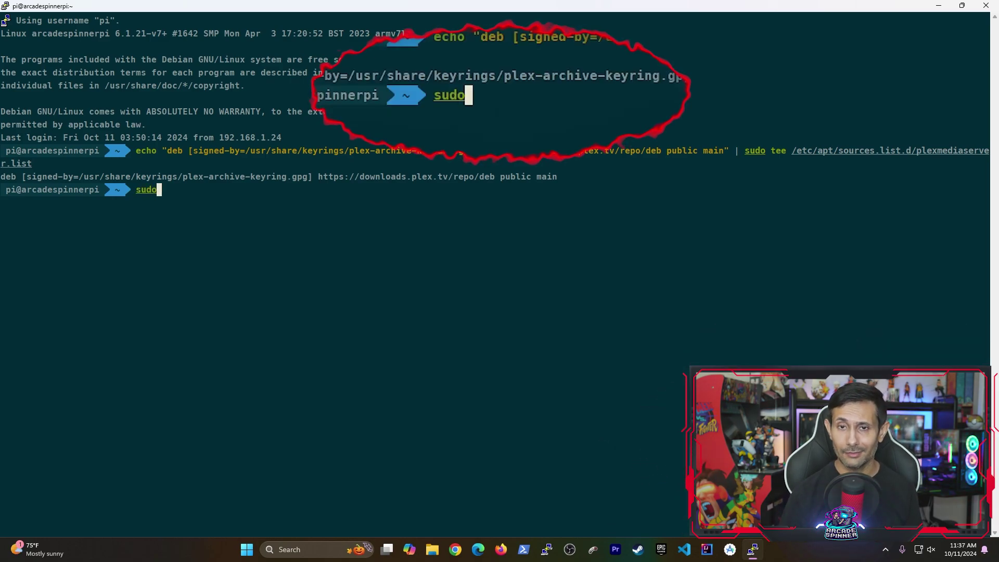
pyautogui.write(' apt-get i')
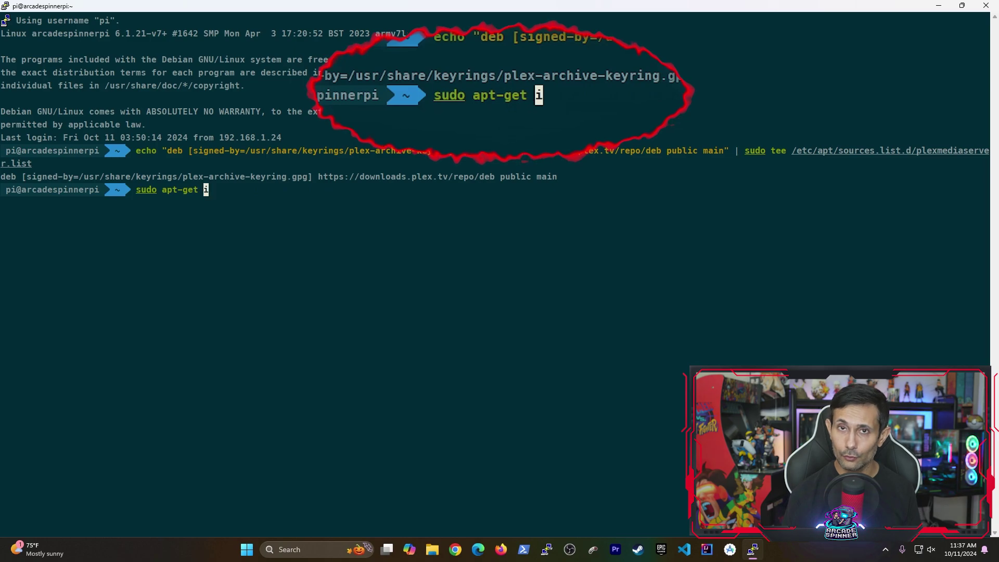
pyautogui.write('pdate')
pyautogui.press('Return')
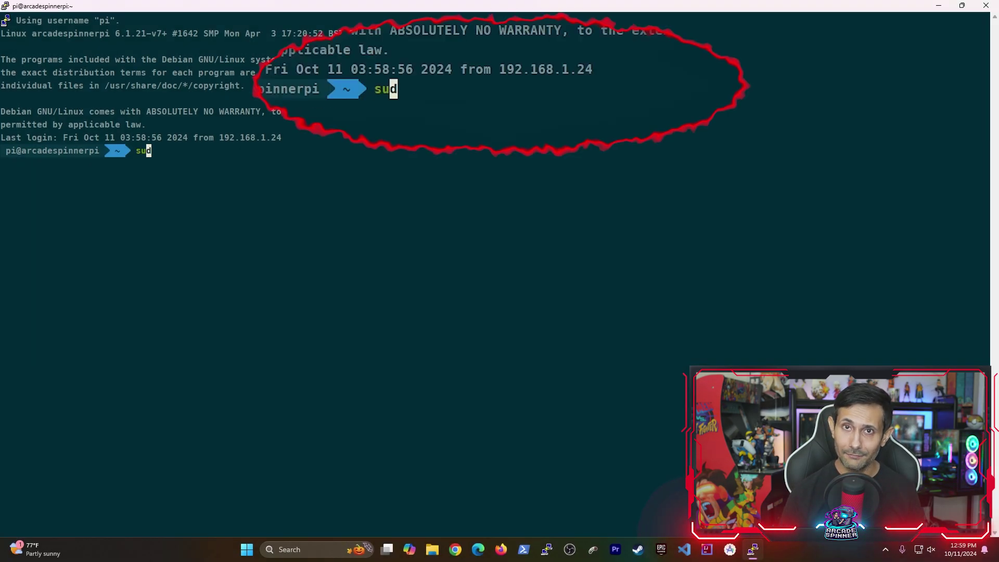
pyautogui.write('o apt install v')
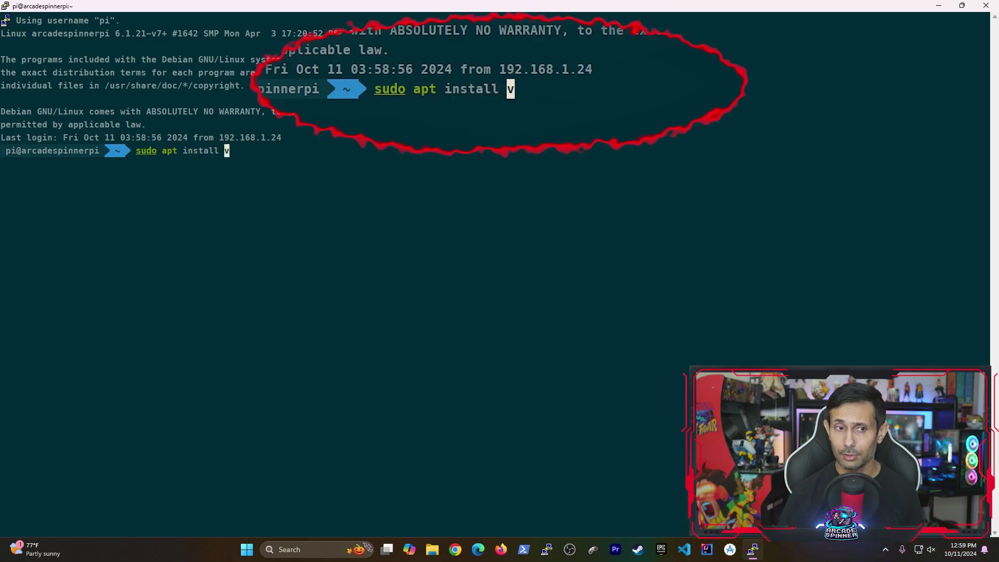
pyautogui.press('BackSpace')
pyautogui.write('plexmedia')
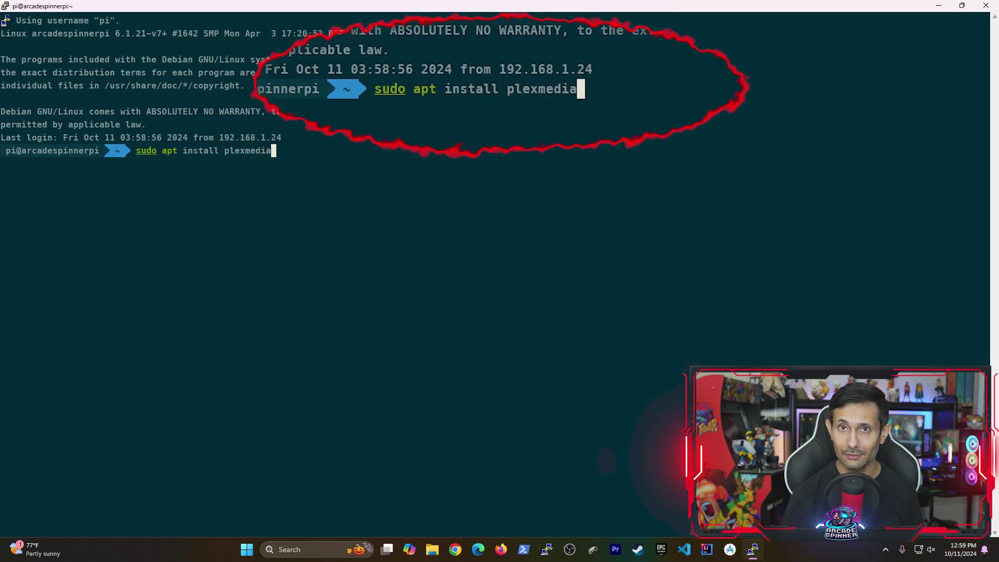
pyautogui.write('server')
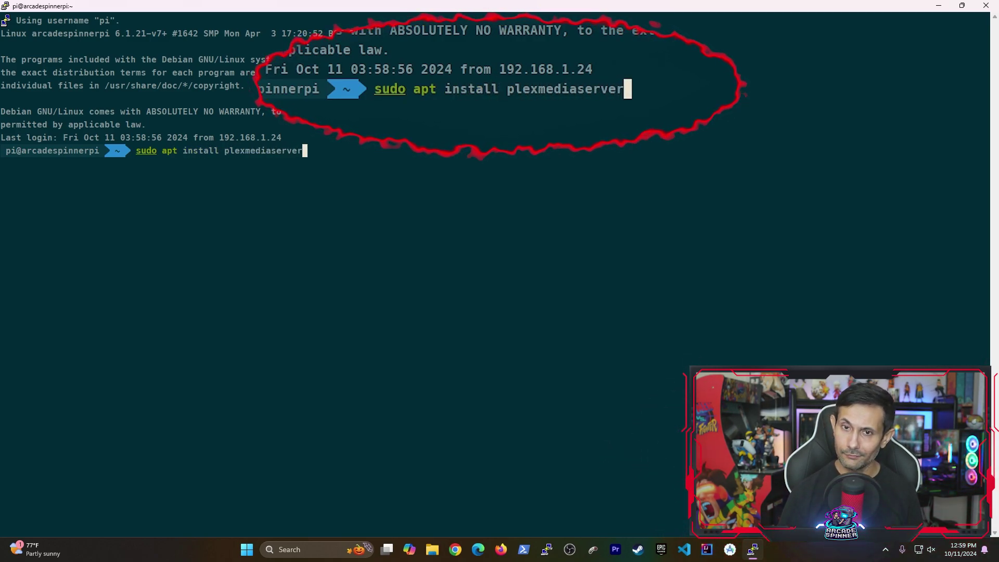
pyautogui.press('Return')
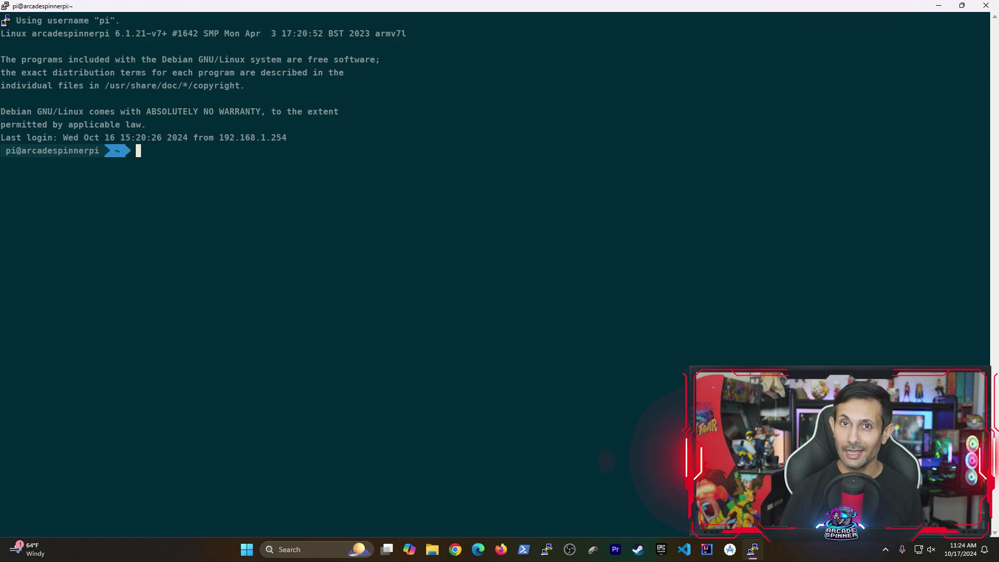
# Show the Pi's address 192.168.1.21 with hostname -I, copy it, then reboot the Pi
pyautogui.write('hostname')
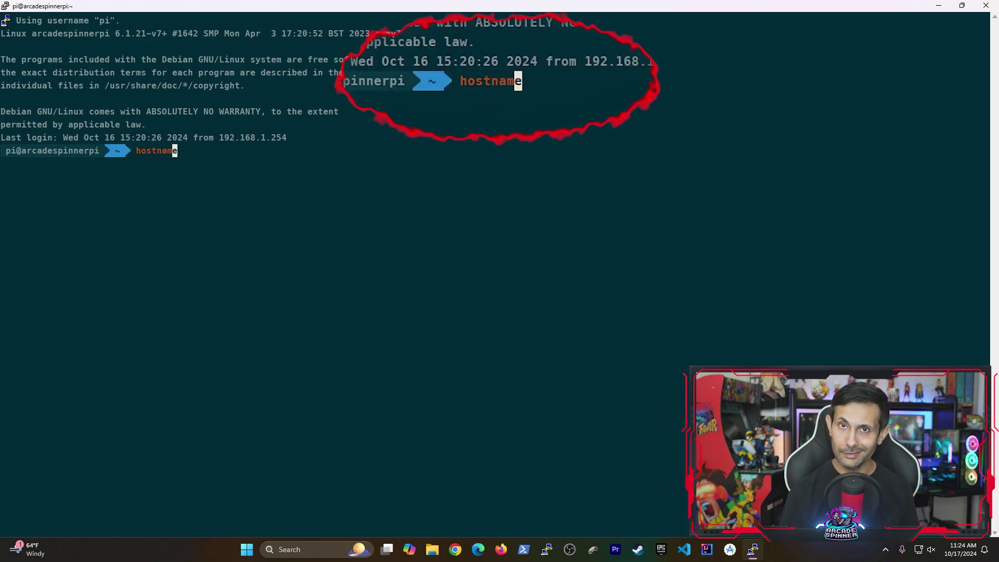
pyautogui.write(' -I')
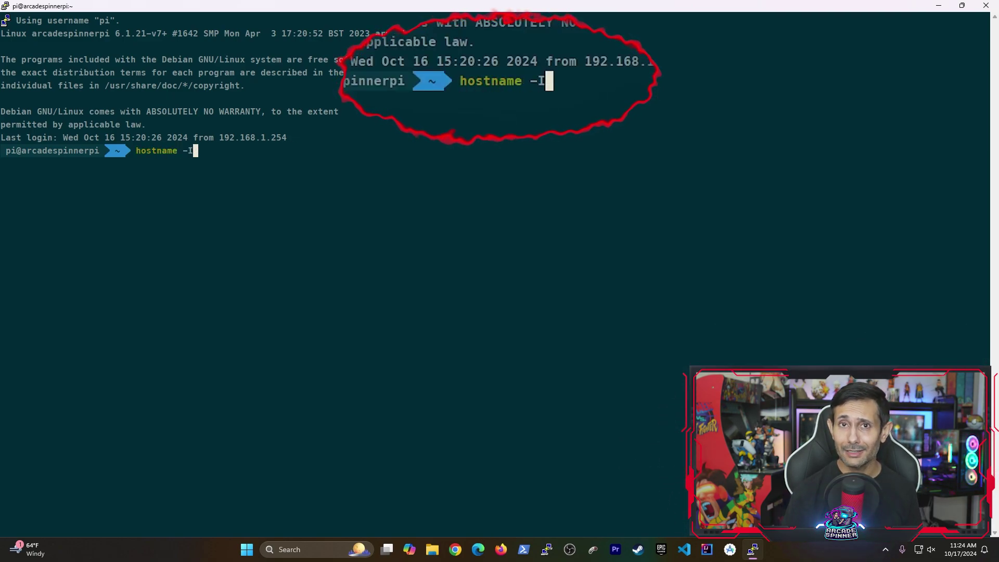
pyautogui.press('Return')
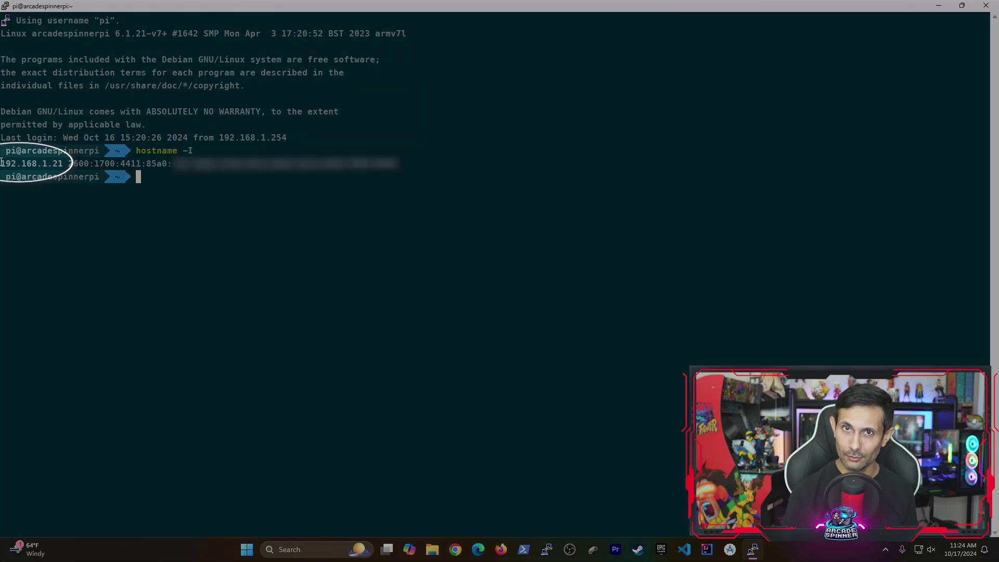
pyautogui.moveTo(1, 162); pyautogui.dragTo(54, 163)
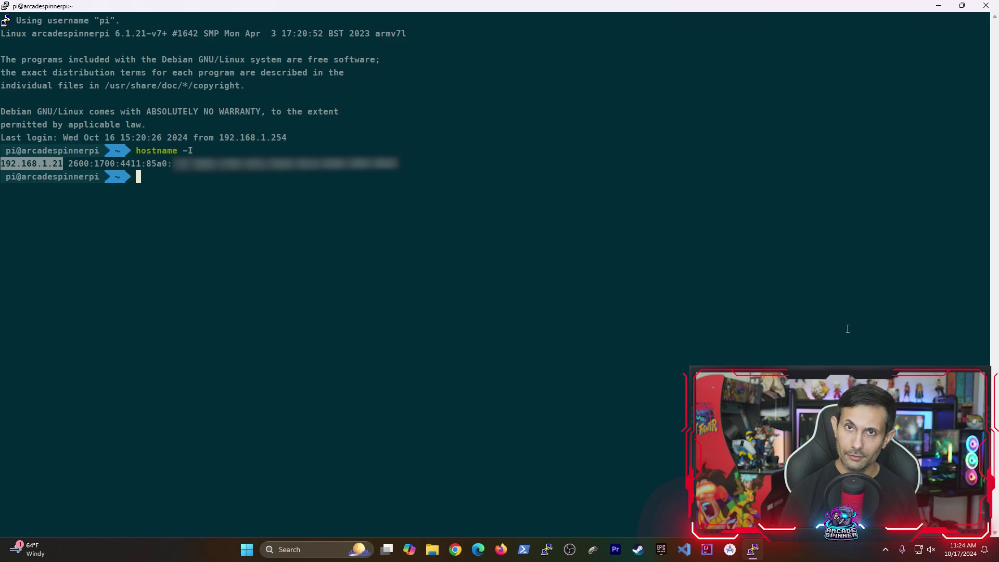
pyautogui.click(848, 328)
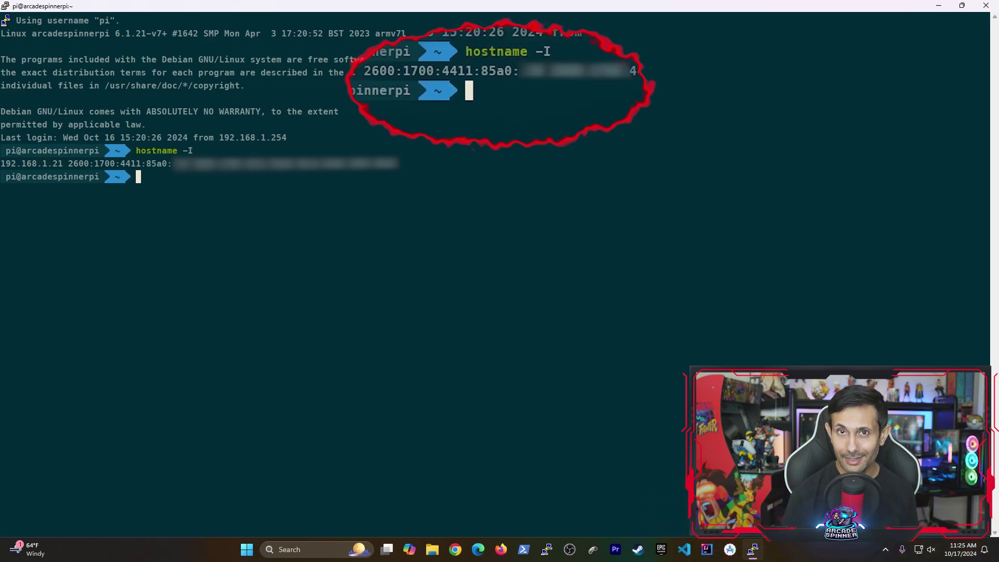
pyautogui.write('sudo reboot')
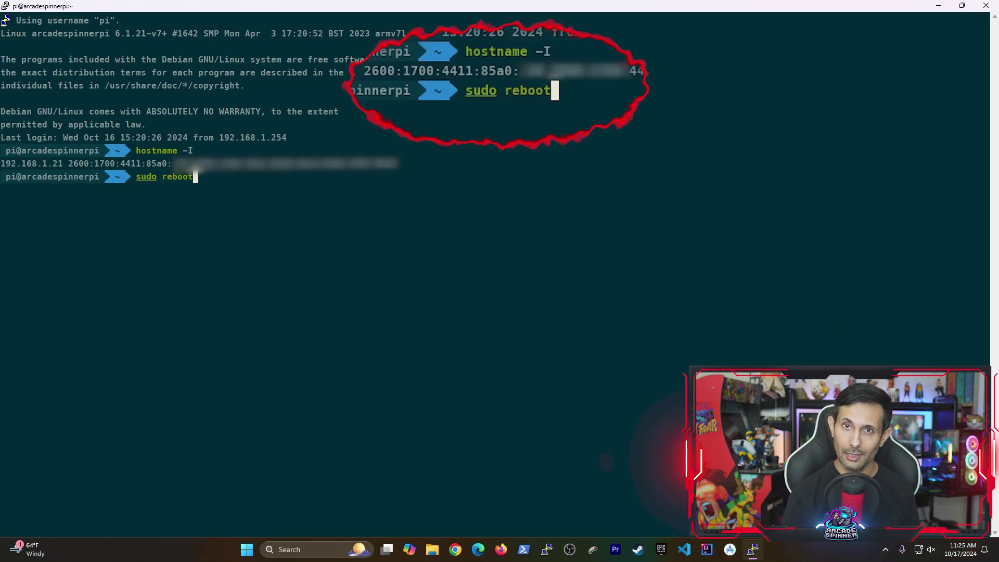
pyautogui.press('Return')
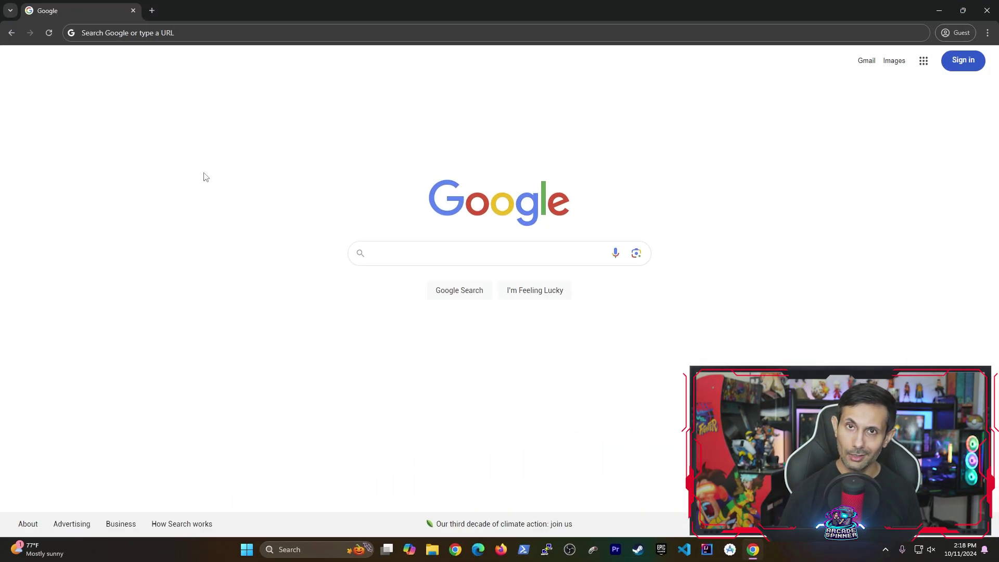
# Enter 192.168.1.21:32400/web in Chrome's address bar
pyautogui.click(112, 33)
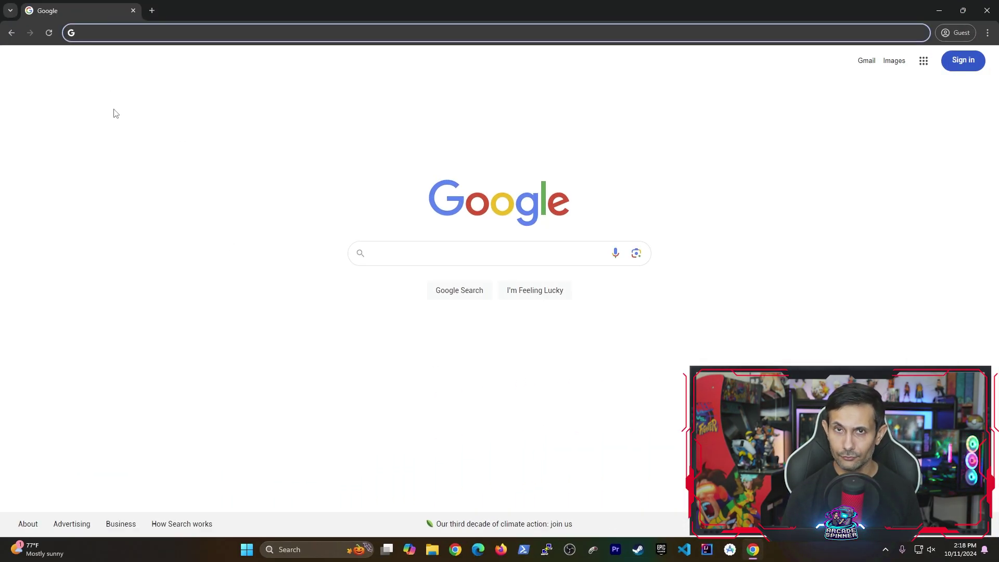
pyautogui.write('192')
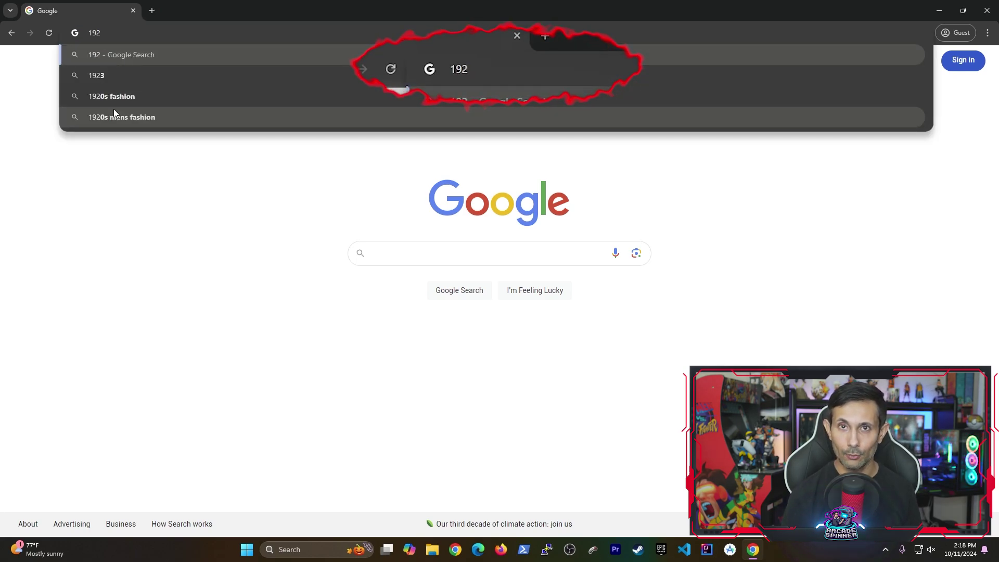
pyautogui.write('.168.1.21')
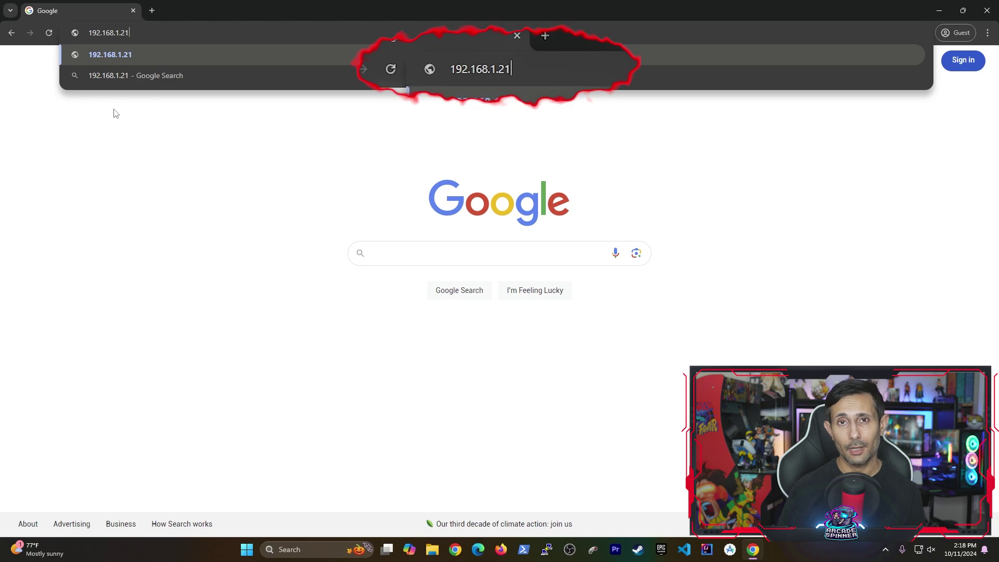
pyautogui.write(':')
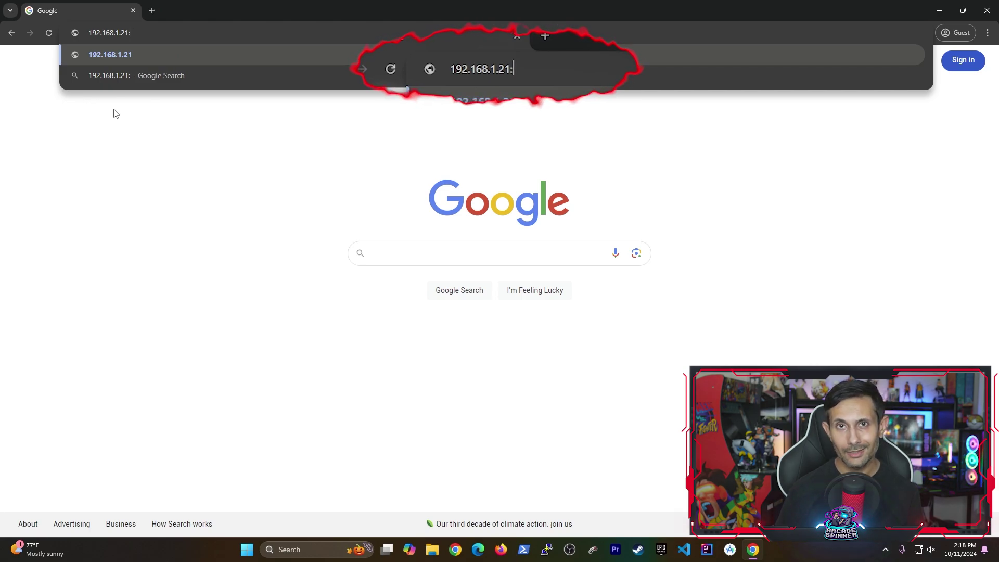
pyautogui.write('32400')
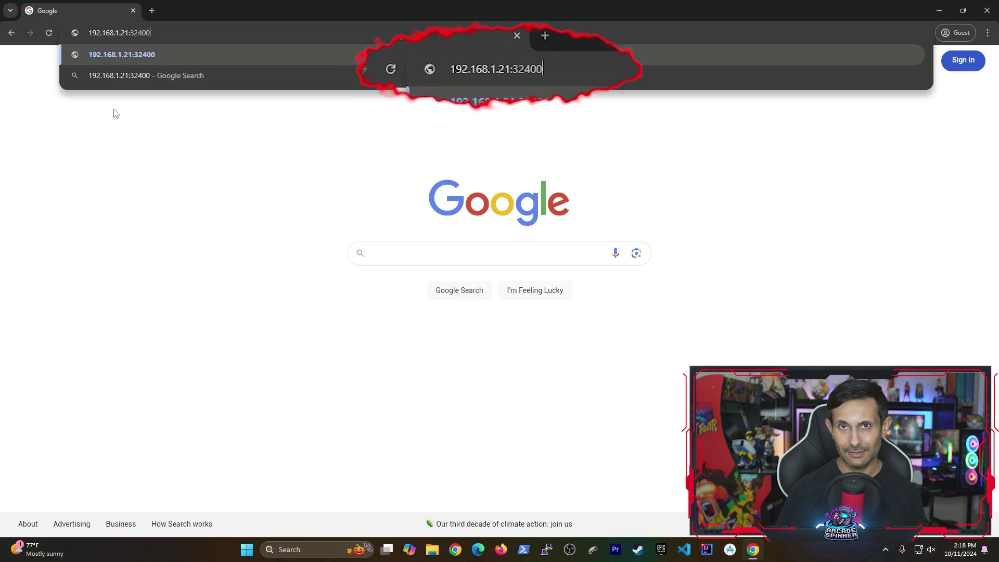
pyautogui.write('/web')
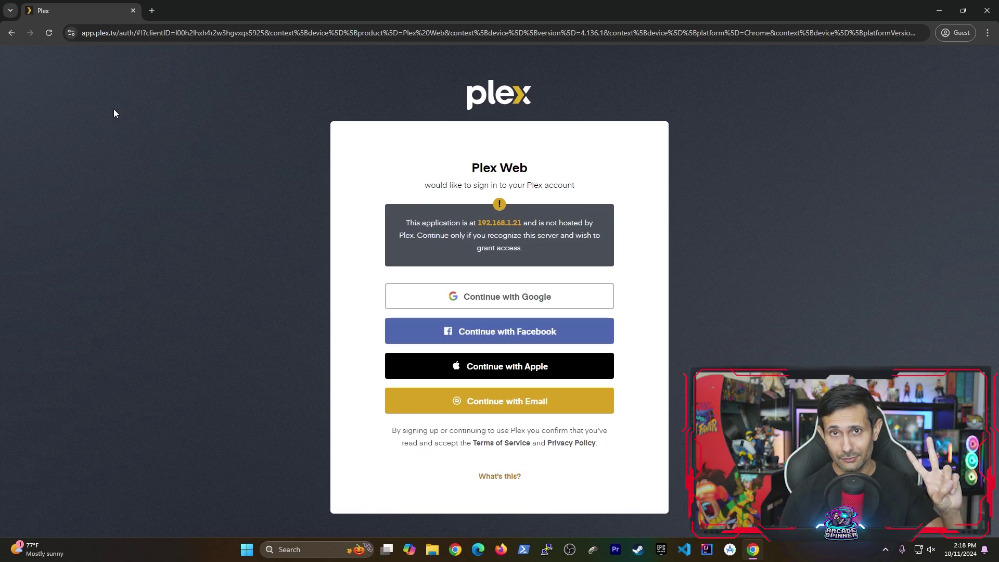
# Begin email sign-in with the account name, then read what skipping sign-in means
pyautogui.click(544, 412)
pyautogui.write('arca')
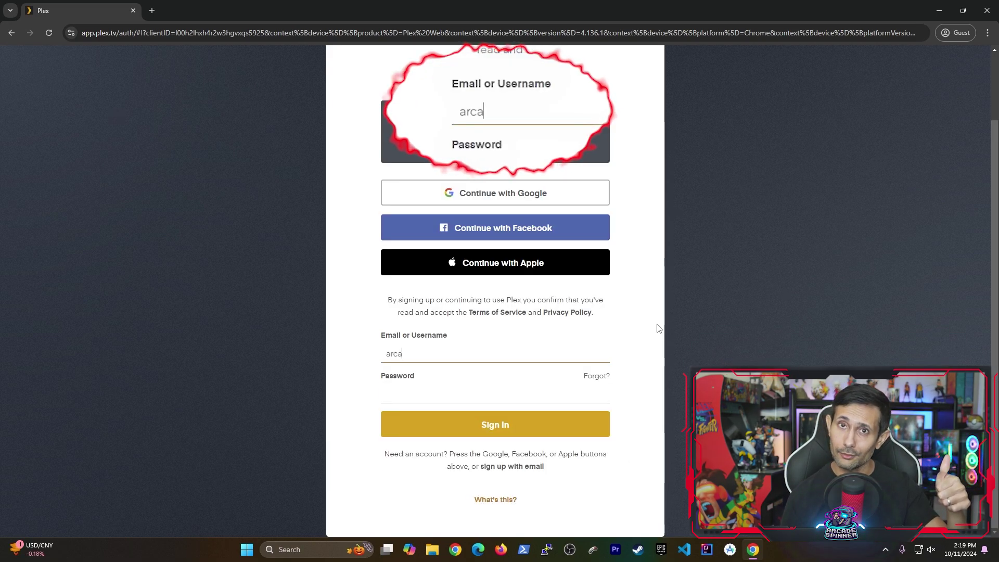
pyautogui.write('despinner')
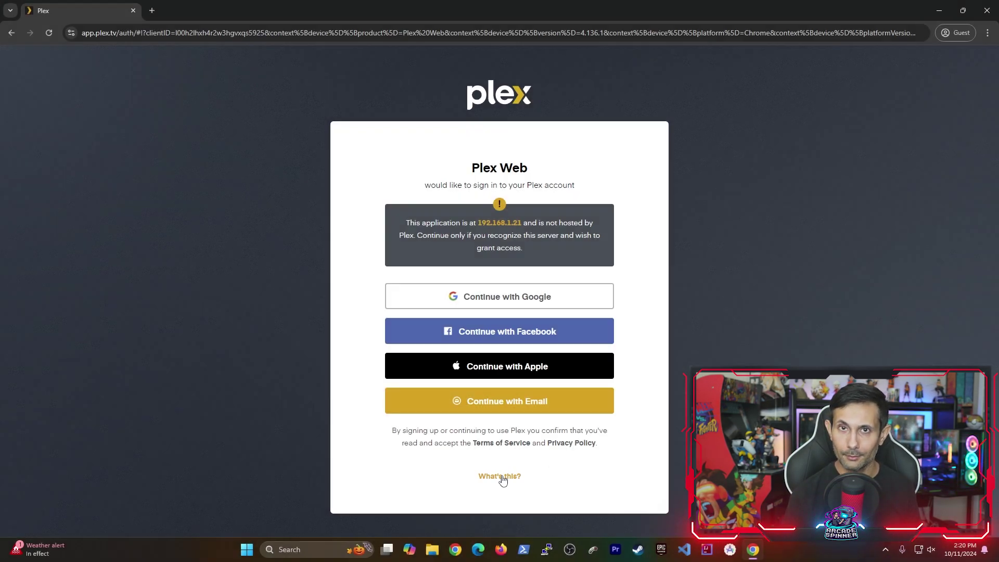
pyautogui.click(500, 476)
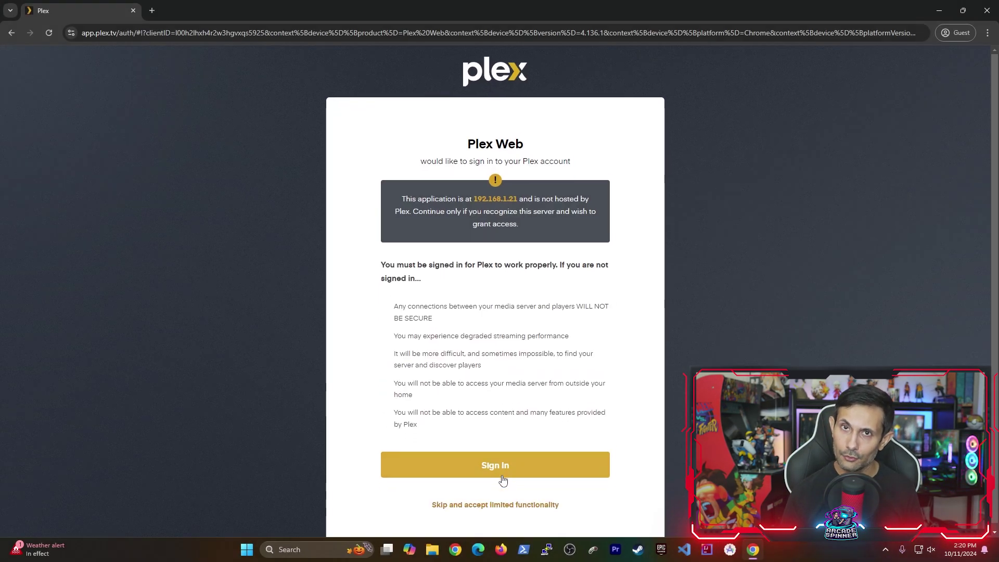
pyautogui.scroll(-1, 504, 507)
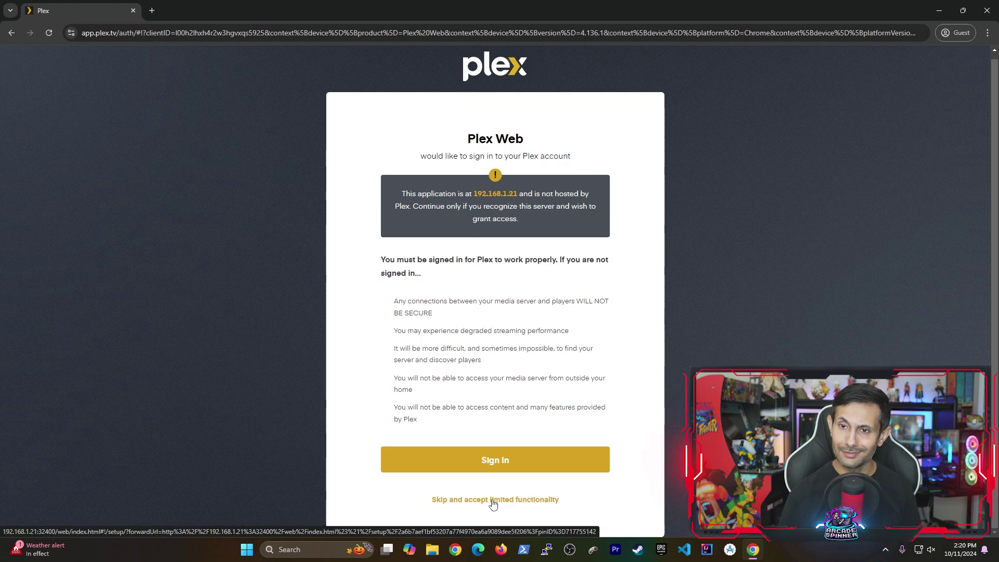
# Skip sign-in accepting limited functionality, and dismiss the How Plex Works and Plex Pass popups
pyautogui.click(493, 503)
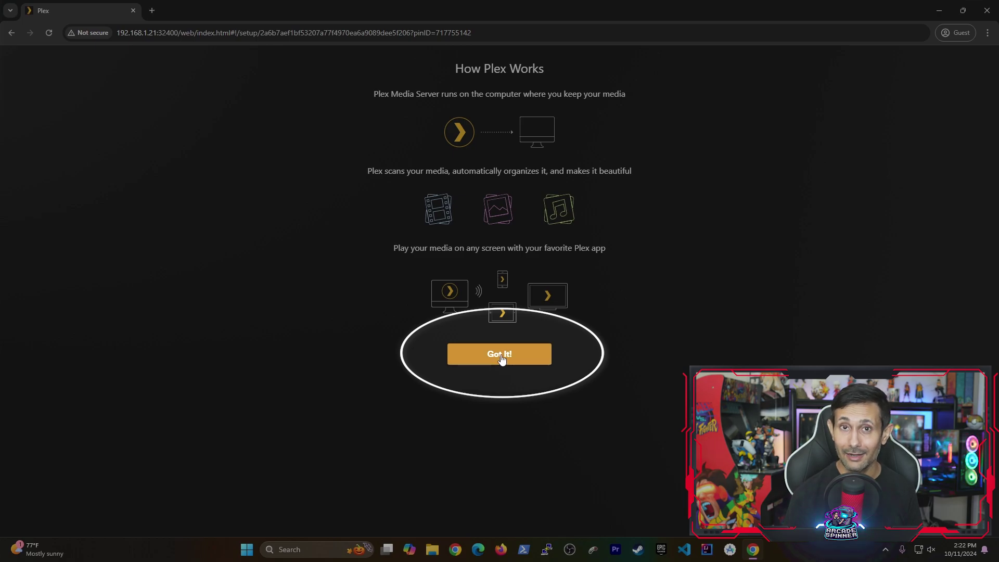
pyautogui.click(500, 355)
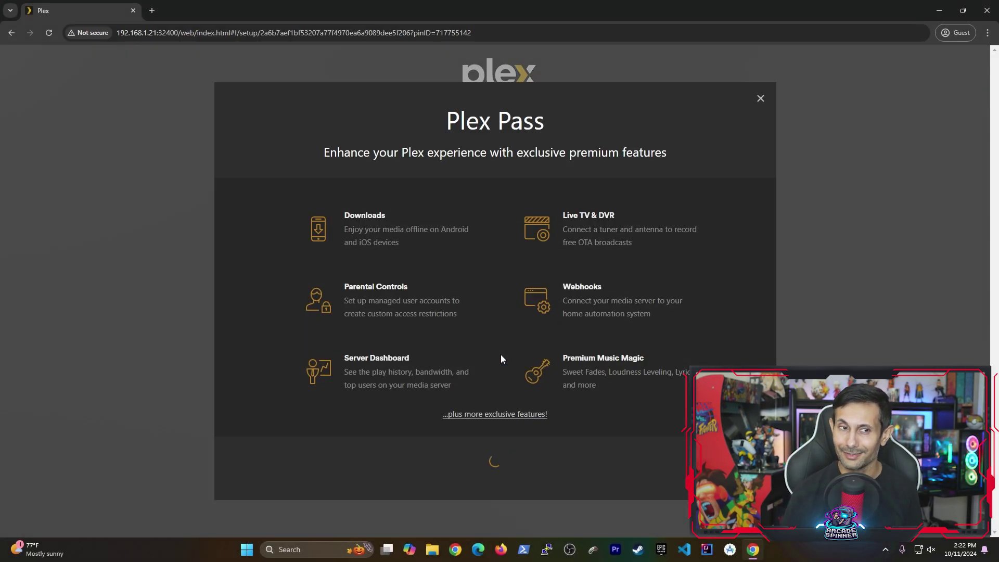
pyautogui.click(761, 99)
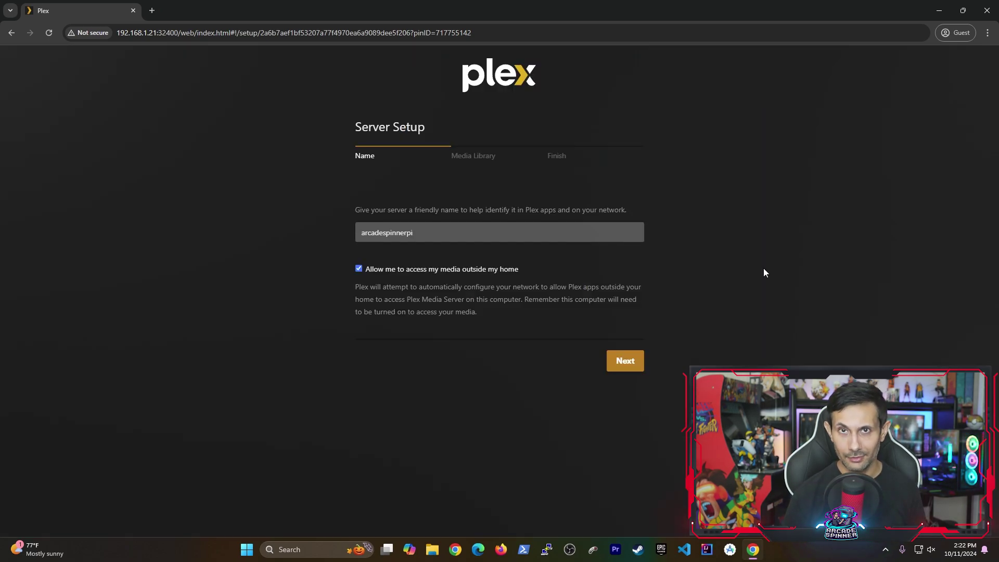
# Name the server ArcadeSpinner-Pi-Plex and turn off access to media outside the home
pyautogui.click(435, 234)
pyautogui.moveTo(434, 235); pyautogui.dragTo(291, 241)
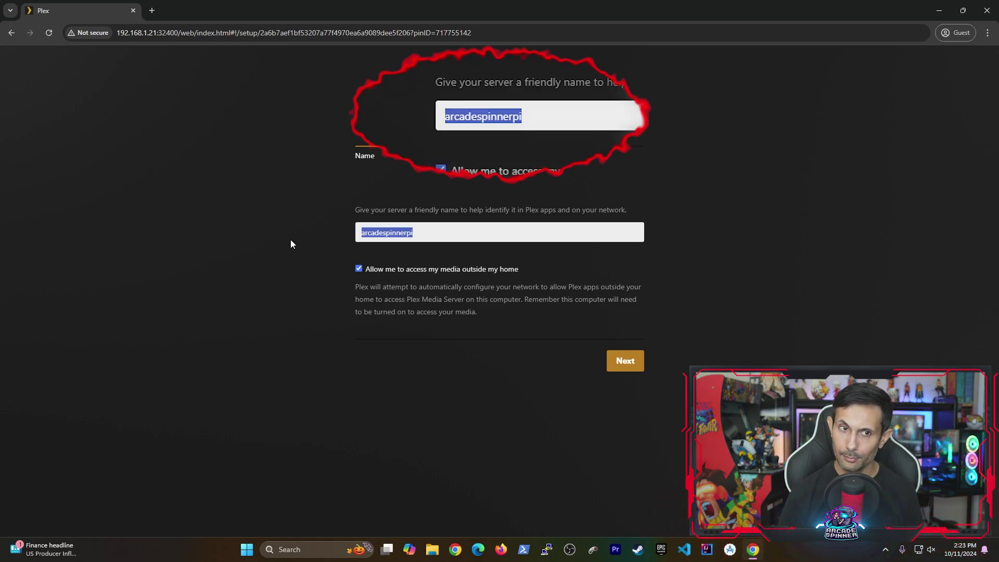
pyautogui.write('Arcade')
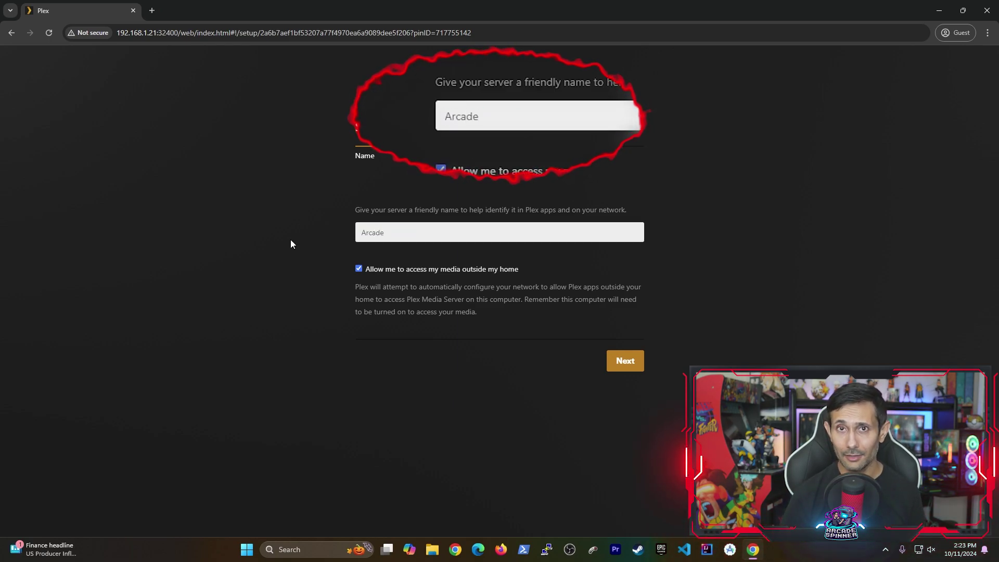
pyautogui.write('Spinner')
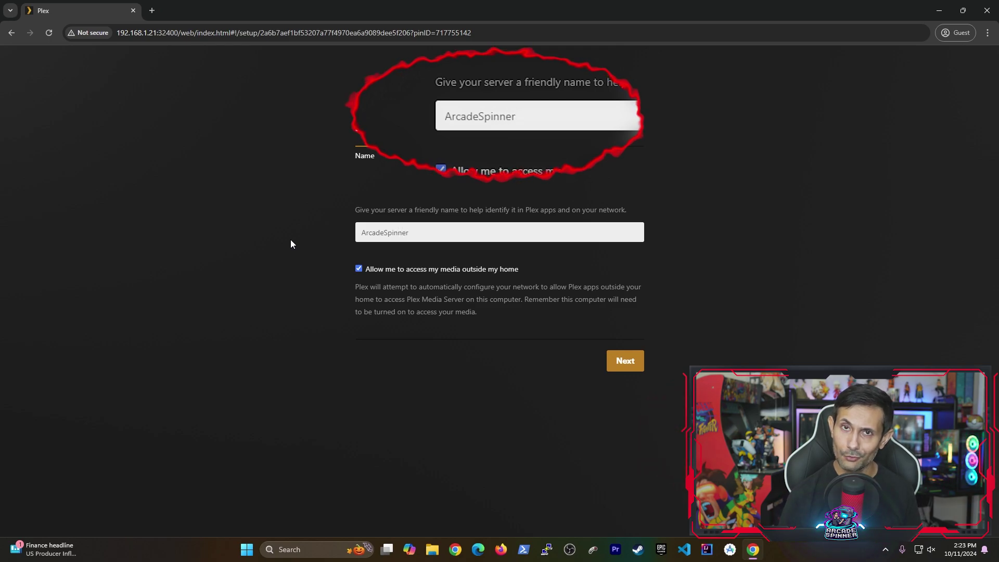
pyautogui.write('-Pi-')
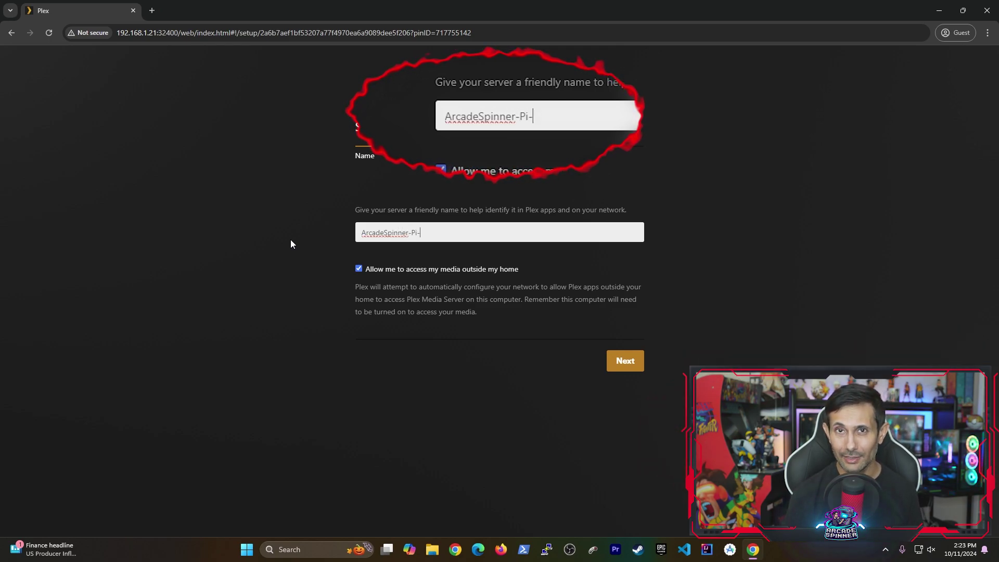
pyautogui.write('Plex')
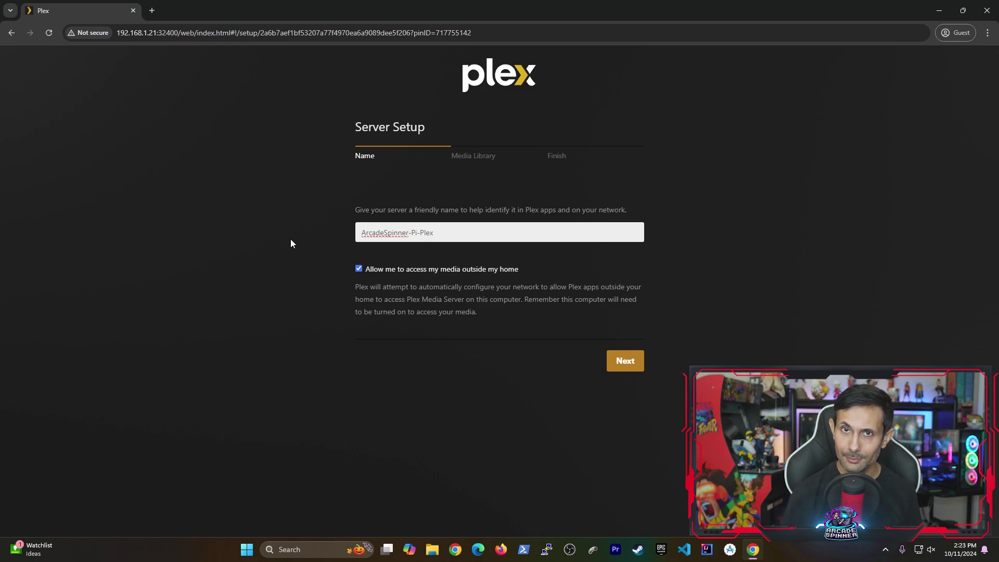
pyautogui.click(358, 270)
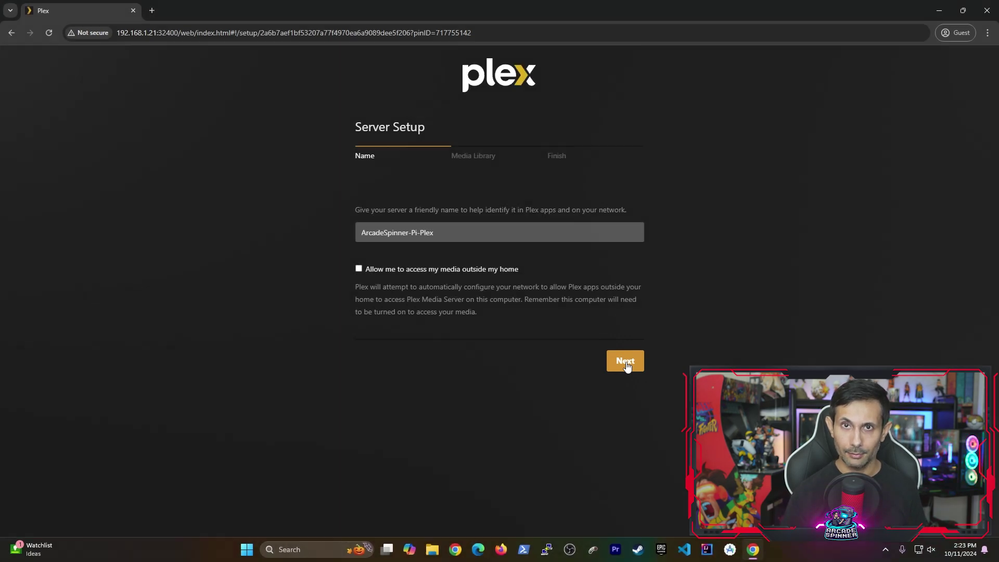
# Add a Movies-type library named Movies and browse for its media folder
pyautogui.click(626, 363)
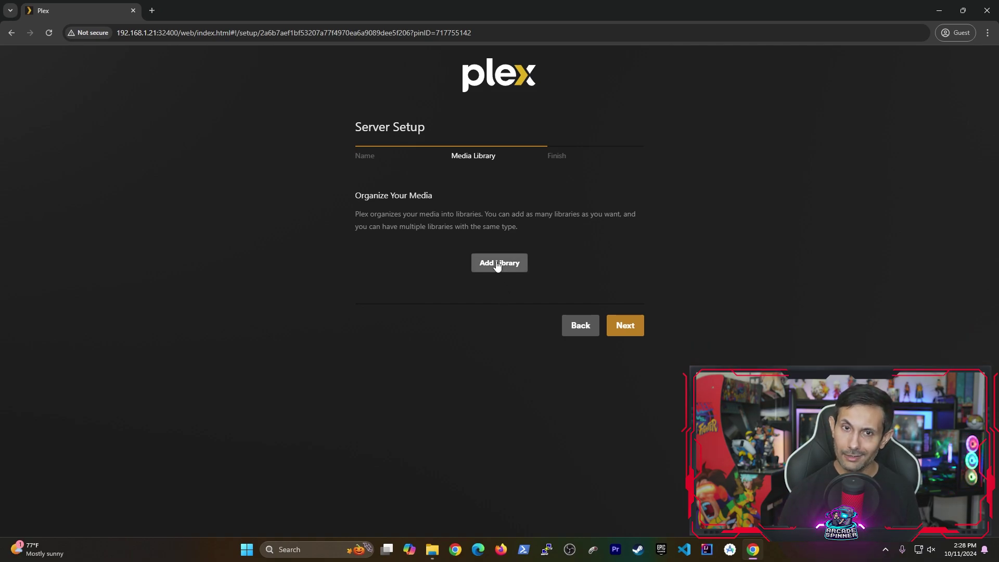
pyautogui.click(497, 264)
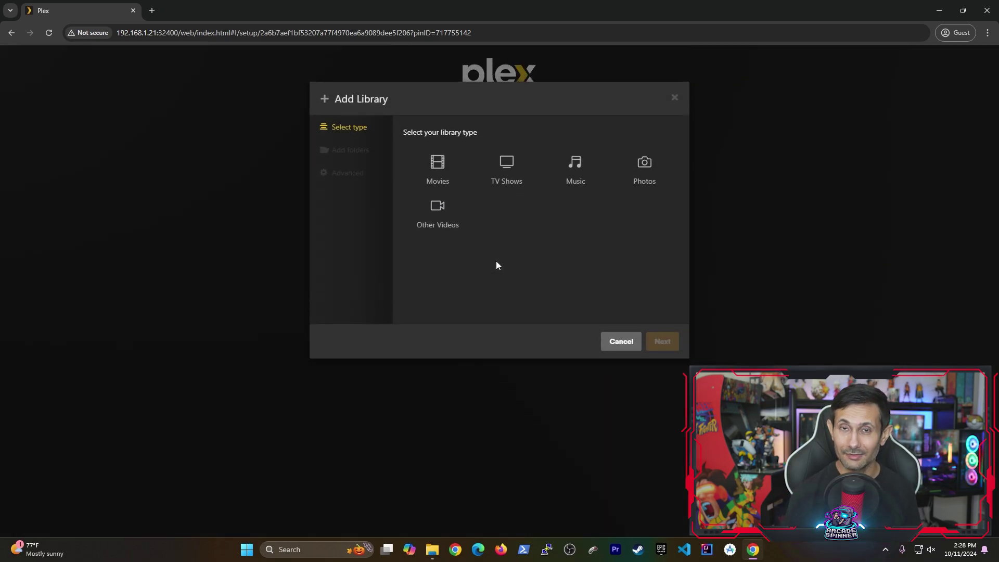
pyautogui.click(437, 167)
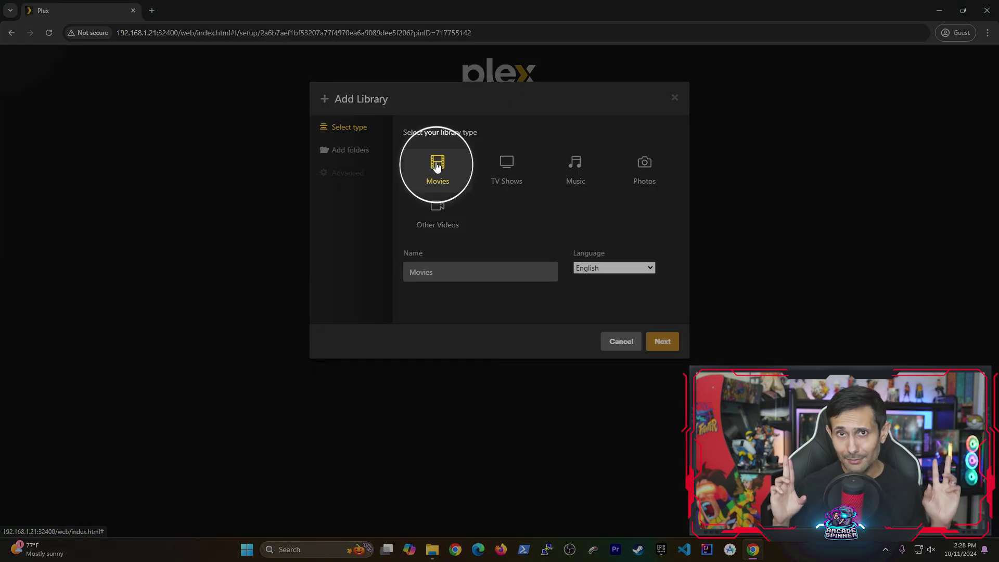
pyautogui.click(445, 272)
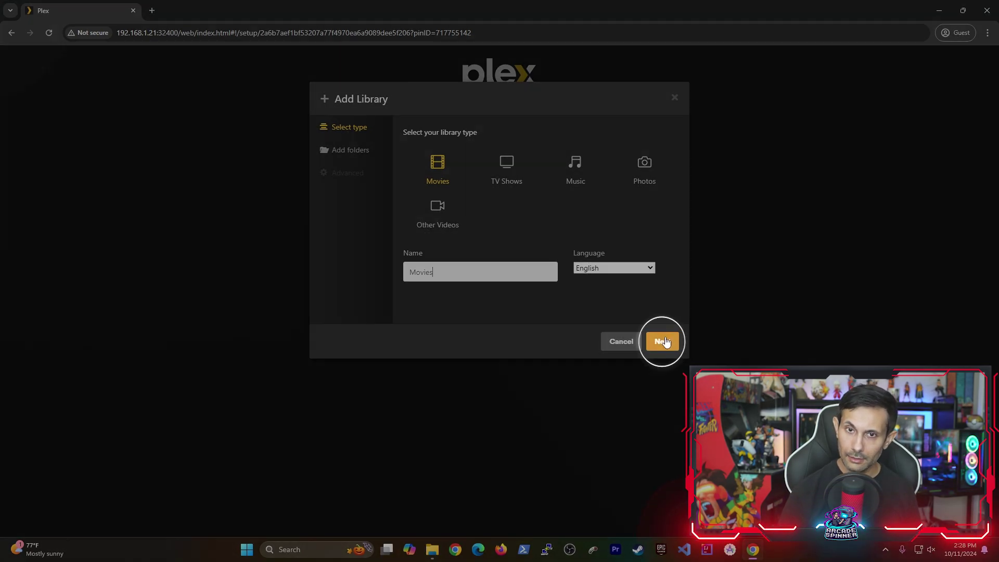
pyautogui.click(664, 342)
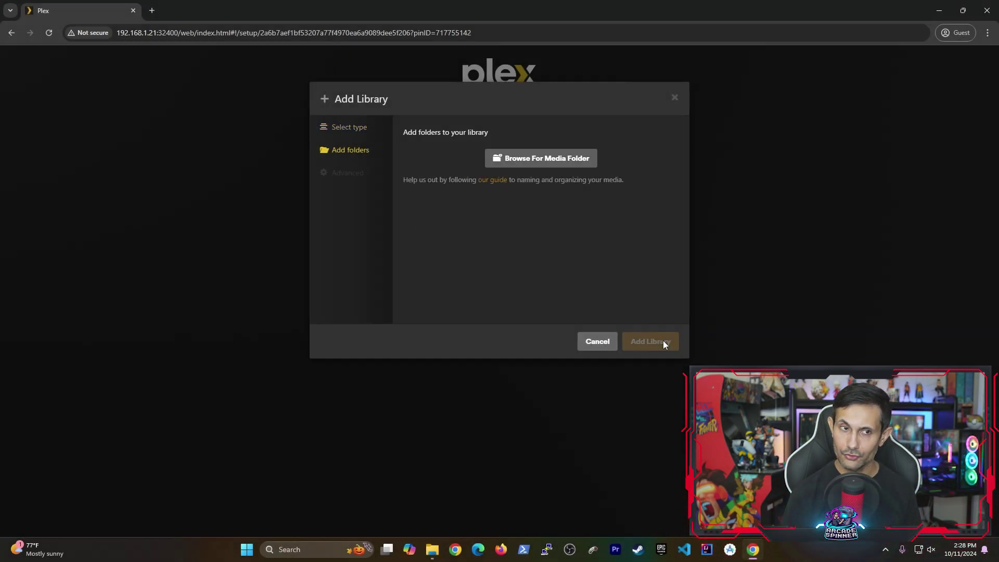
pyautogui.click(536, 164)
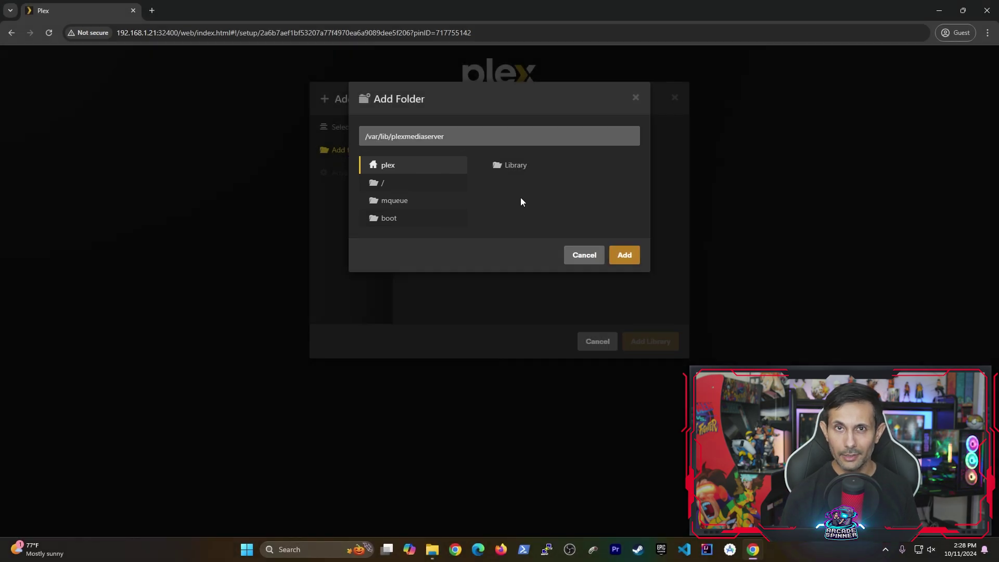
# In File Explorer, navigate the Raspberry PI share to home > pi > plex
pyautogui.click(436, 552)
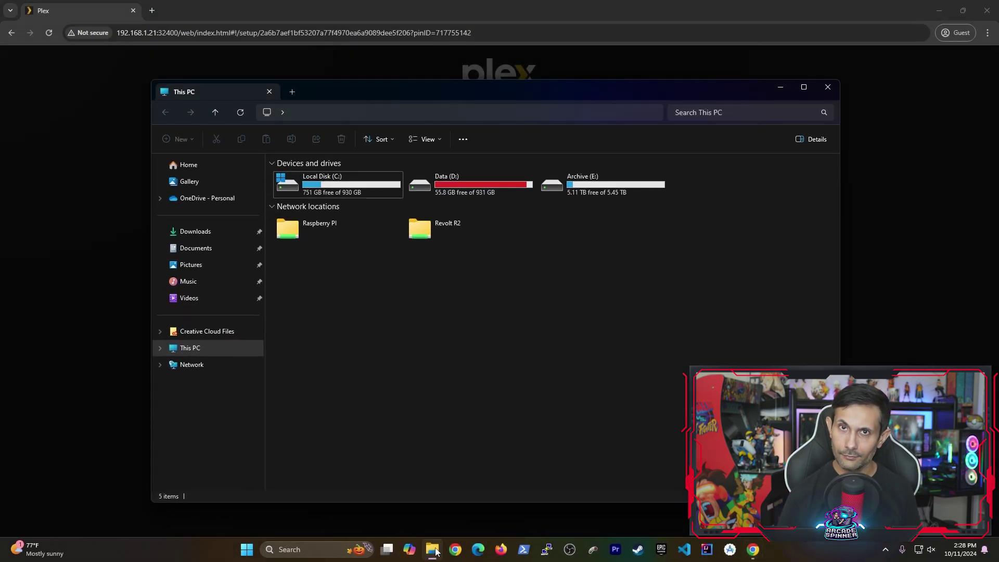
pyautogui.doubleClick(336, 225)
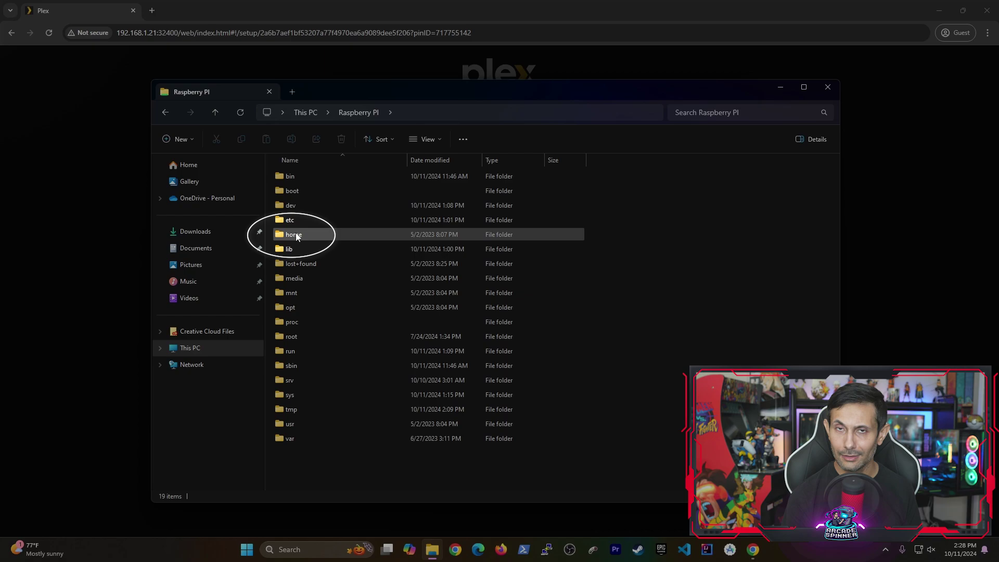
pyautogui.doubleClick(298, 237)
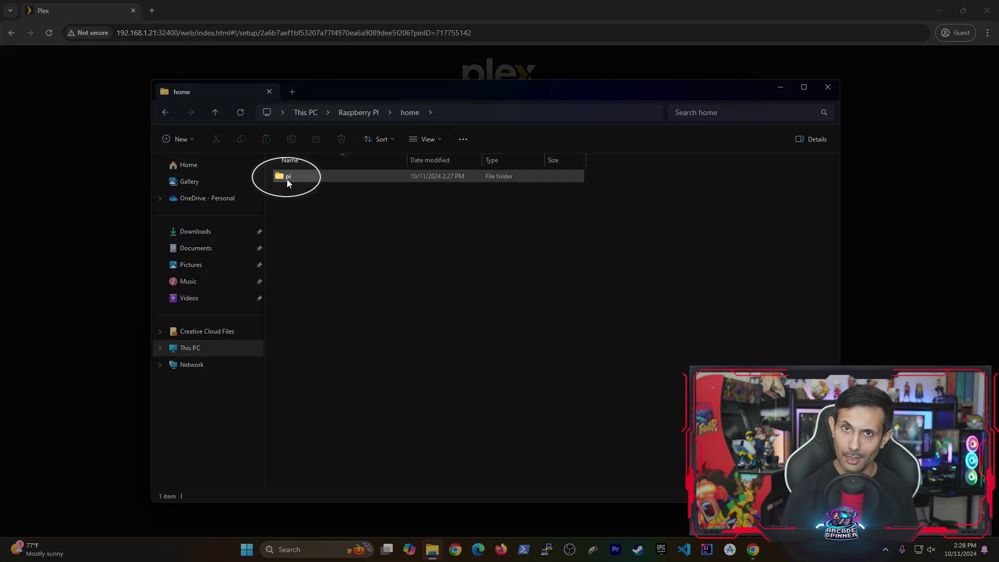
pyautogui.doubleClick(287, 178)
pyautogui.doubleClick(301, 278)
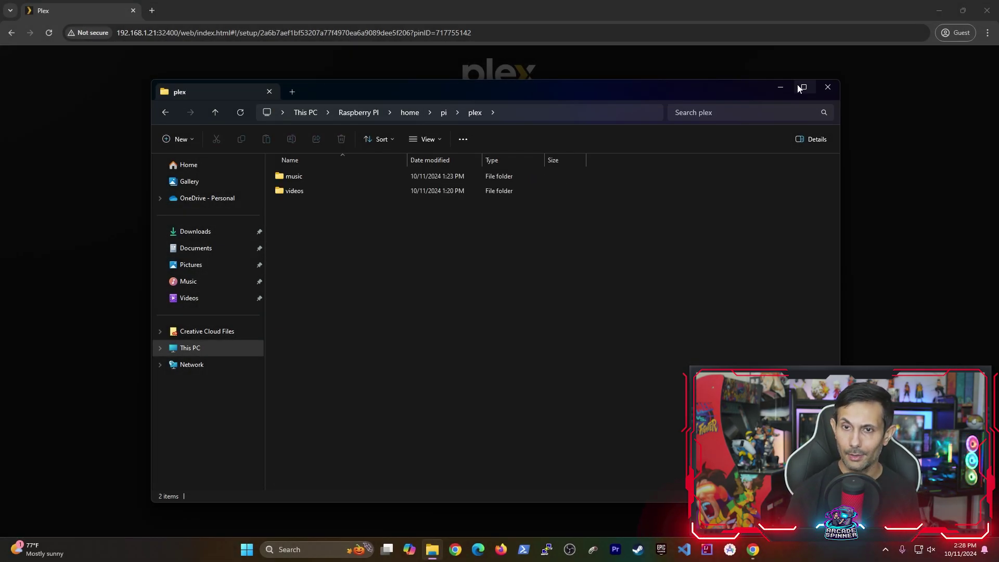
# Add the /home/pi/plex/videos folder to the Movies library and create the library
pyautogui.click(828, 89)
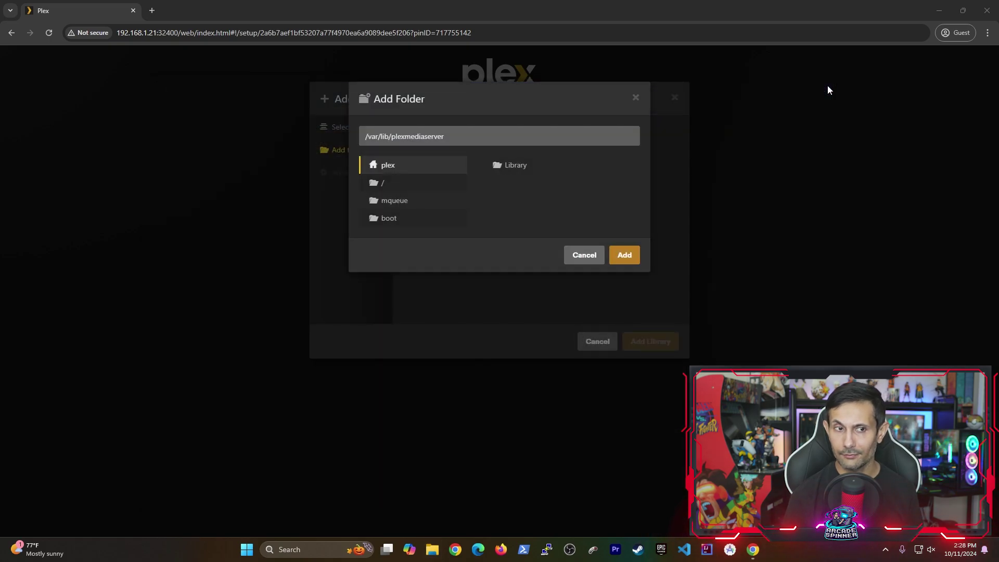
pyautogui.click(399, 188)
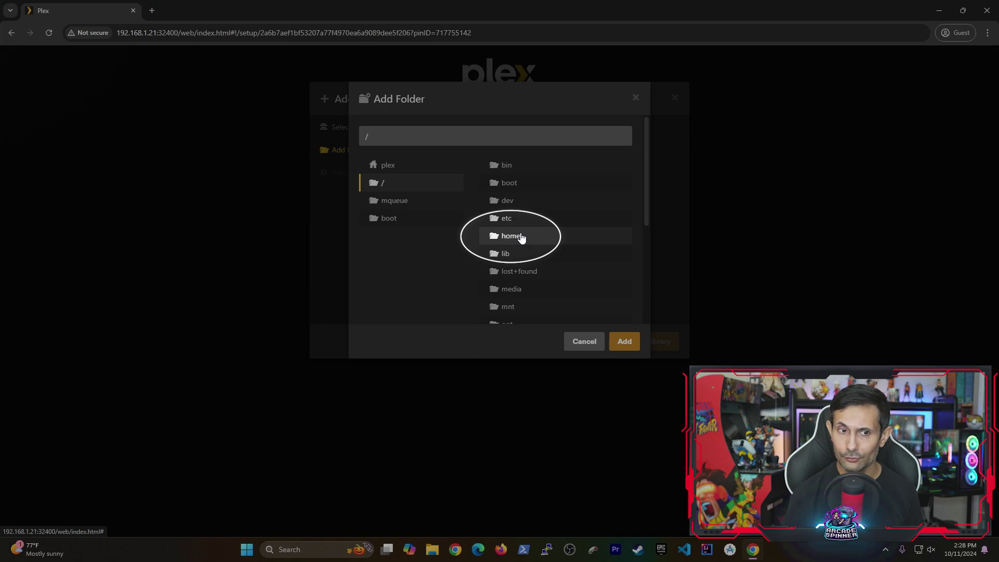
pyautogui.click(521, 237)
pyautogui.click(514, 186)
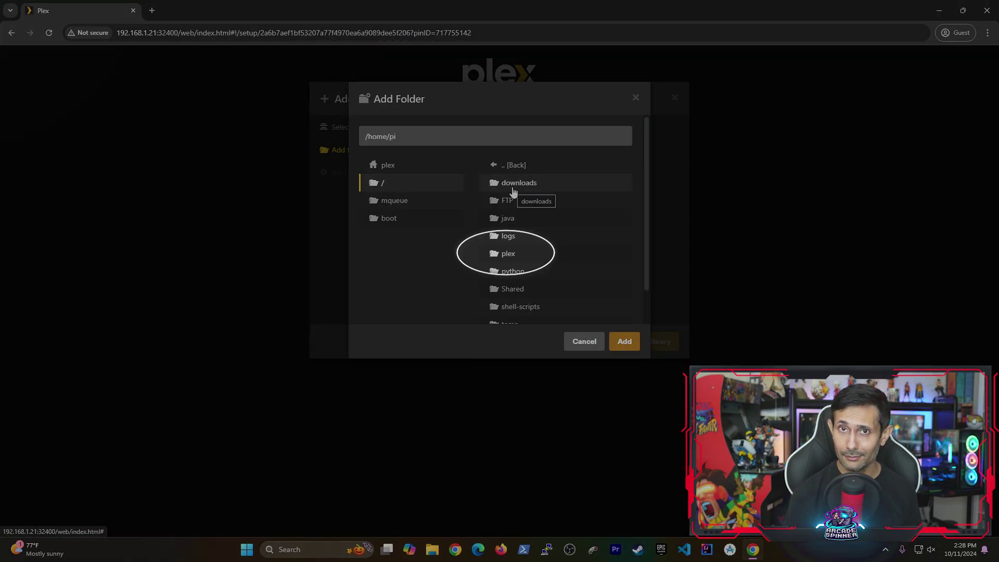
pyautogui.click(514, 252)
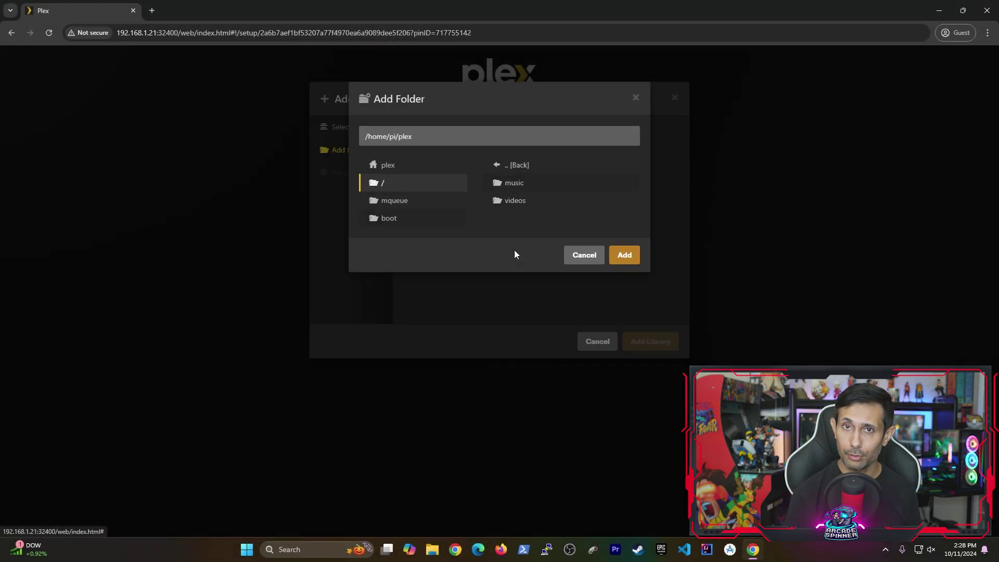
pyautogui.click(517, 202)
pyautogui.click(624, 255)
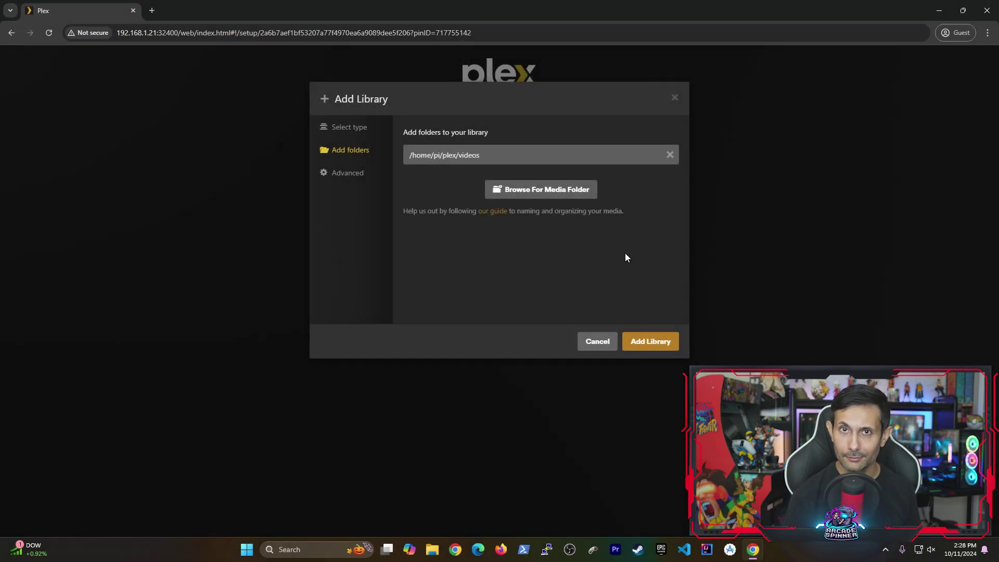
pyautogui.click(651, 342)
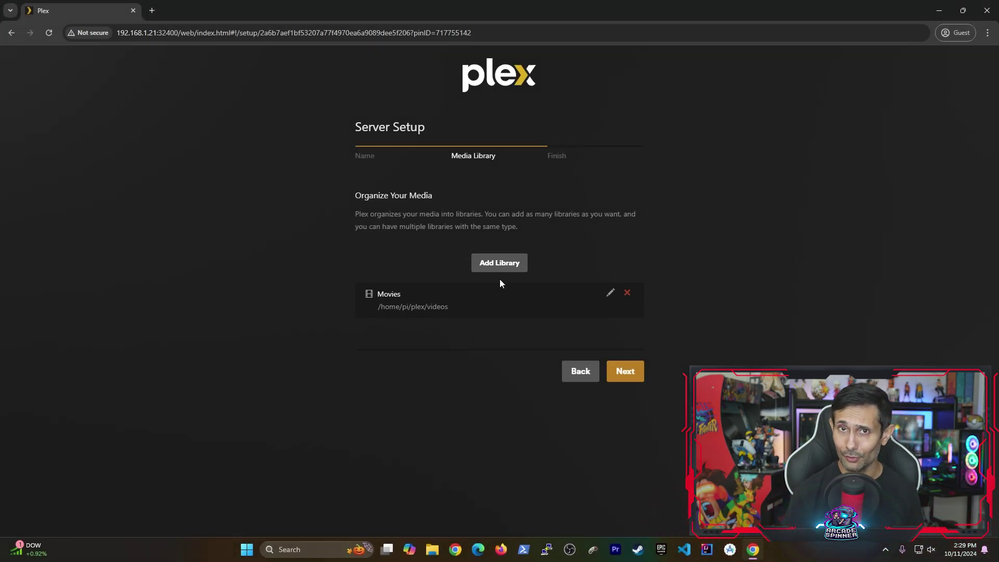
# Start a new Music-type library and rename it 'Podcasts'
pyautogui.click(496, 264)
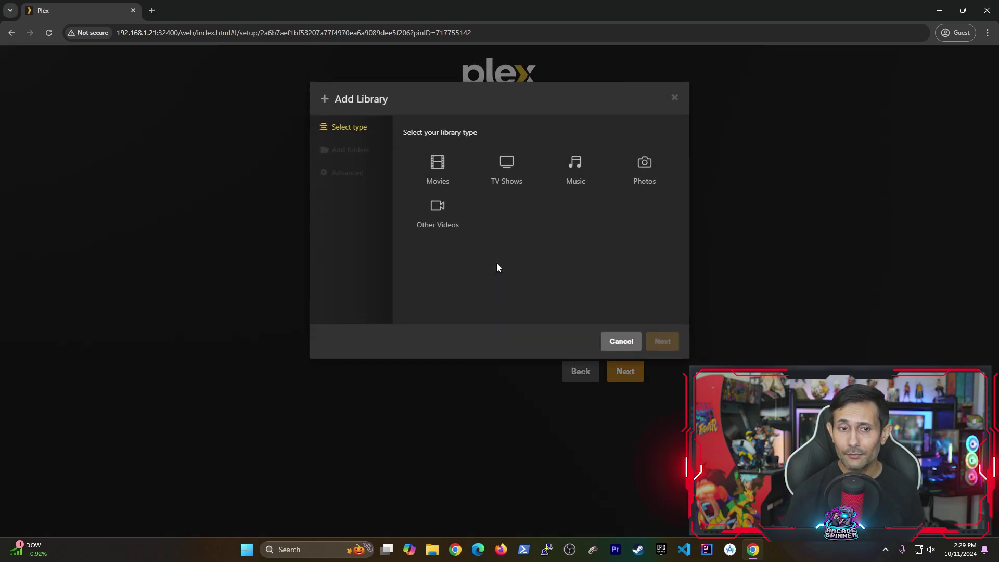
pyautogui.click(578, 171)
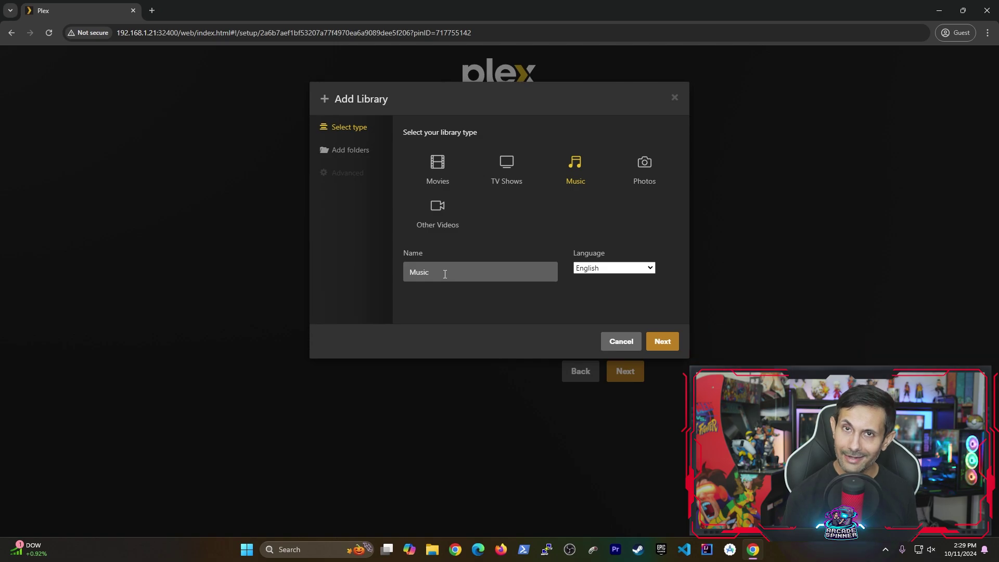
pyautogui.moveTo(445, 274); pyautogui.dragTo(397, 279)
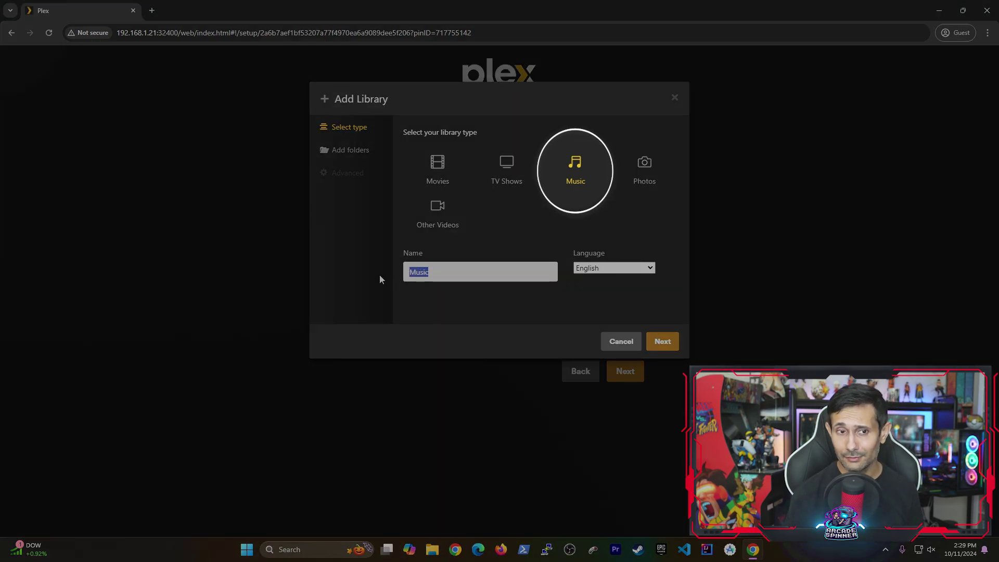
pyautogui.write('Podc')
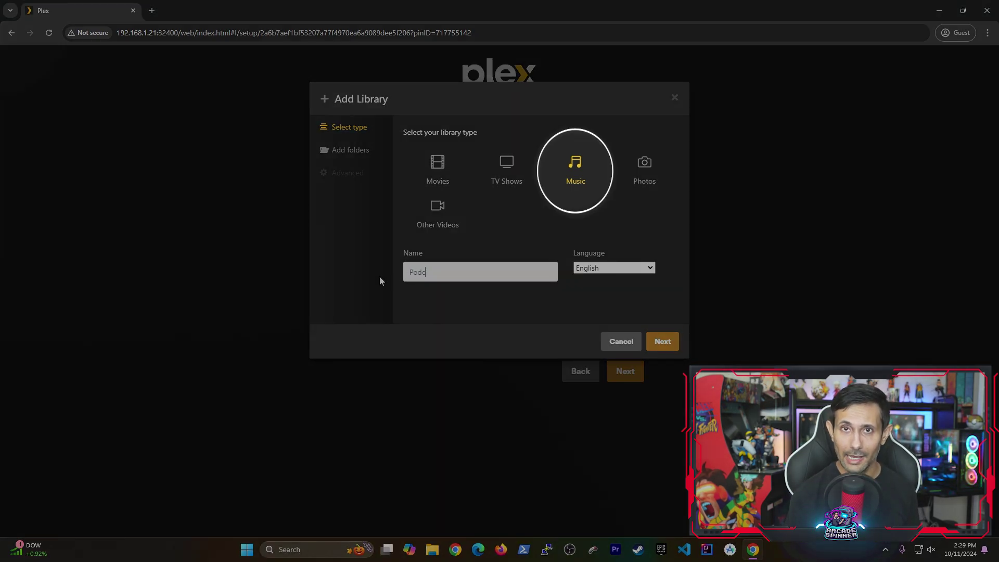
pyautogui.write('asts')
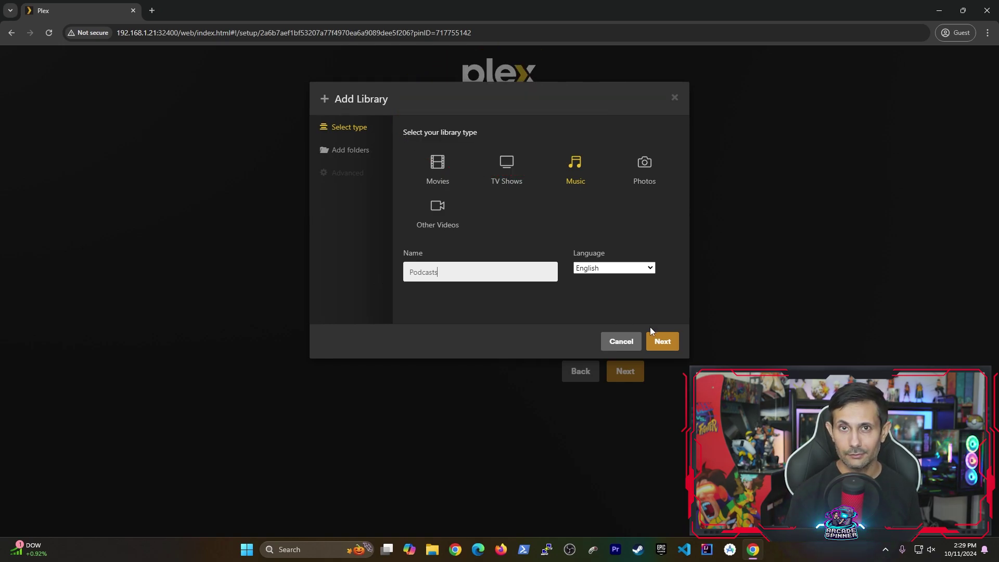
pyautogui.click(665, 343)
# Browse the server to the /home/pi/plex/music folder for the Podcasts library
pyautogui.click(537, 159)
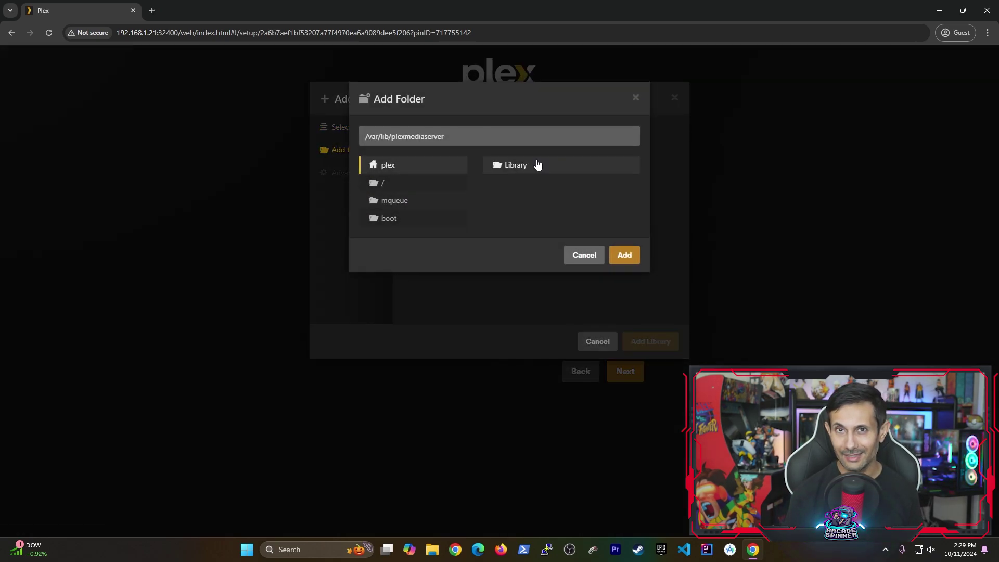
pyautogui.click(394, 183)
pyautogui.click(506, 234)
pyautogui.click(507, 185)
pyautogui.click(509, 253)
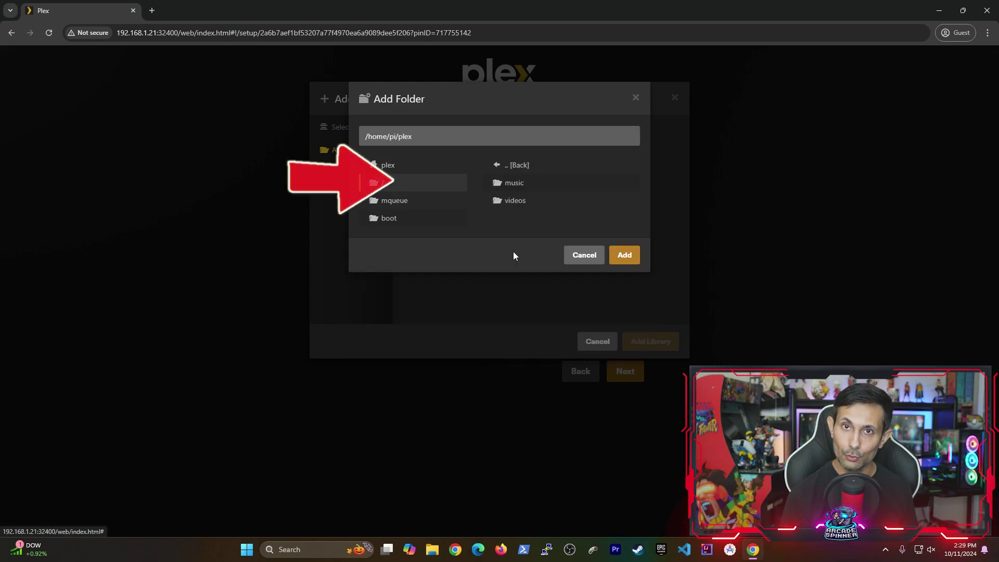
pyautogui.click(513, 187)
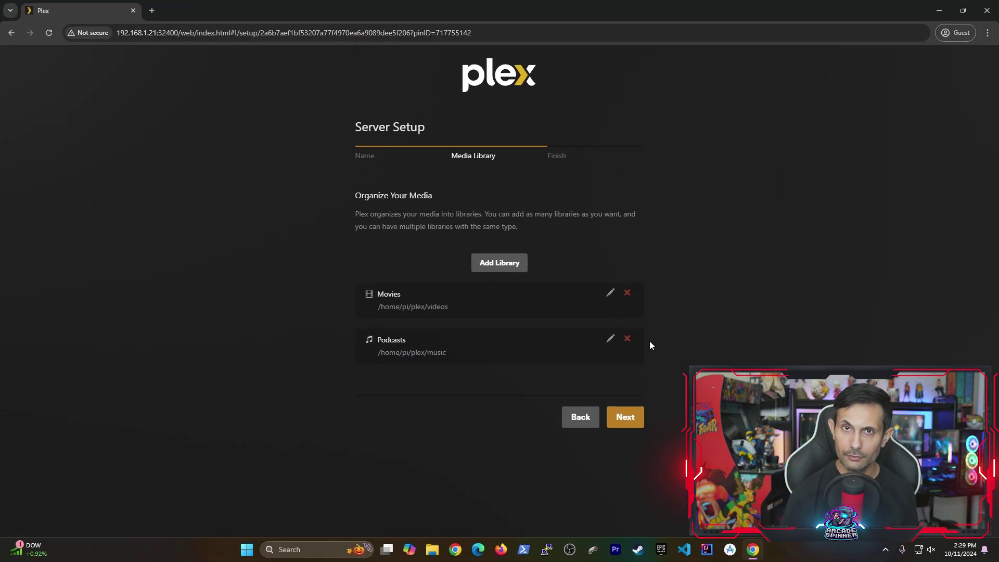
# Complete the remaining server setup screens and load the Plex Home page
pyautogui.click(626, 419)
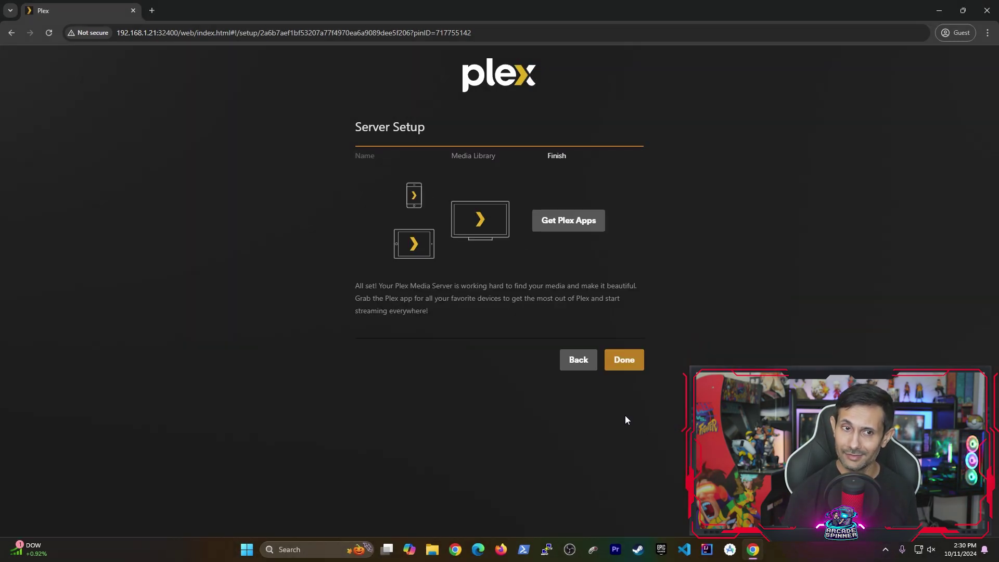
pyautogui.click(625, 360)
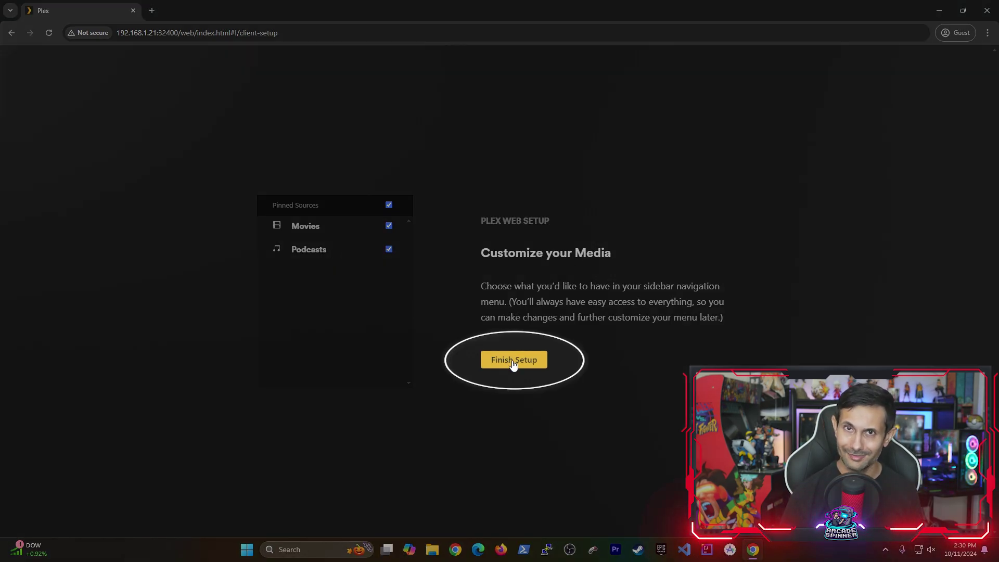
pyautogui.click(514, 361)
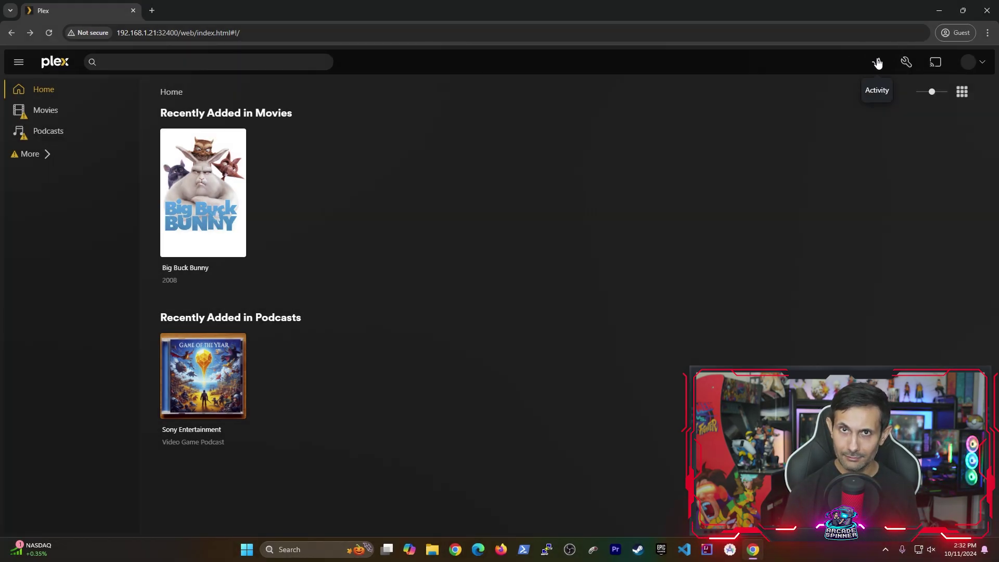
# Go from the activity list to the server Dashboard and its General settings
pyautogui.click(878, 63)
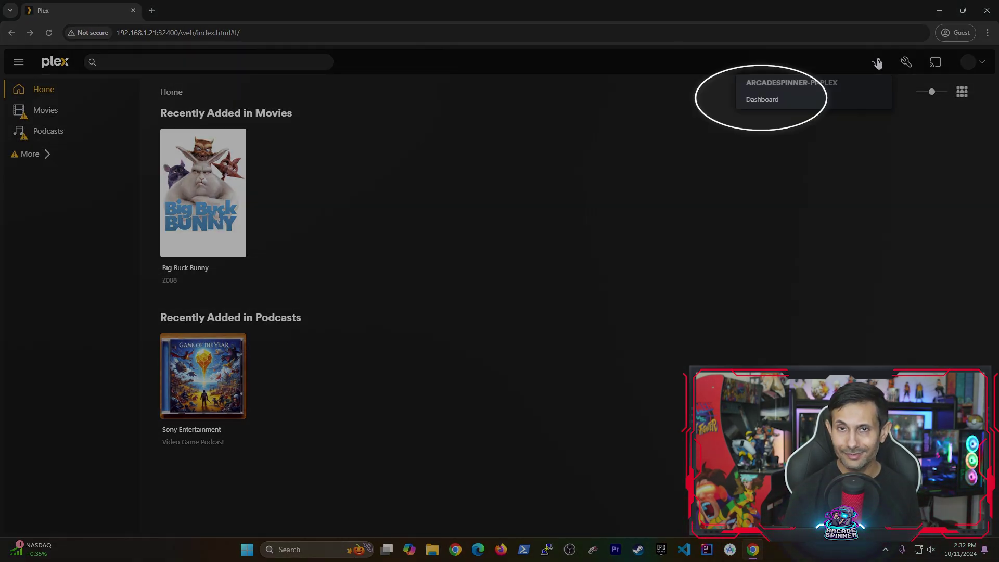
pyautogui.click(764, 99)
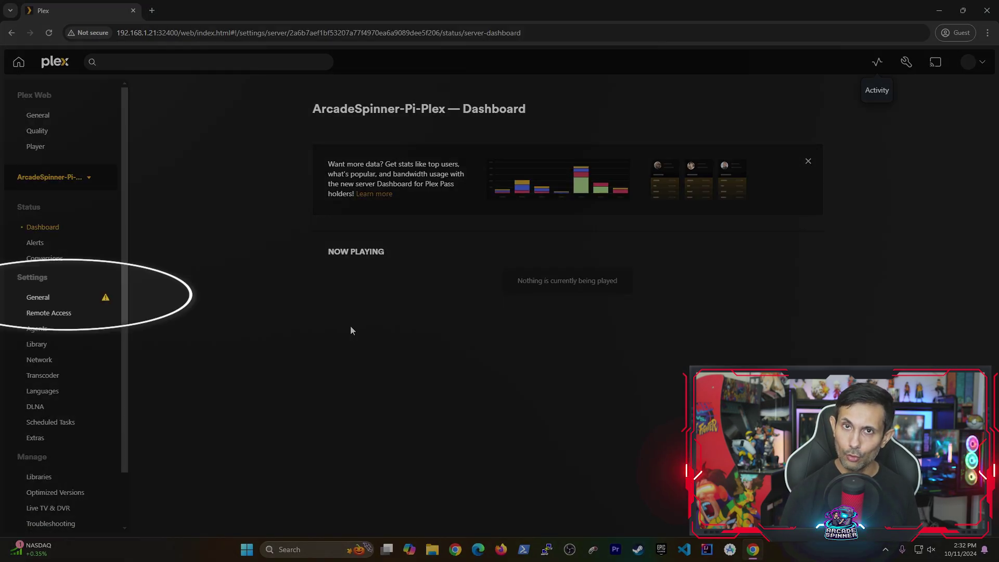
pyautogui.click(104, 305)
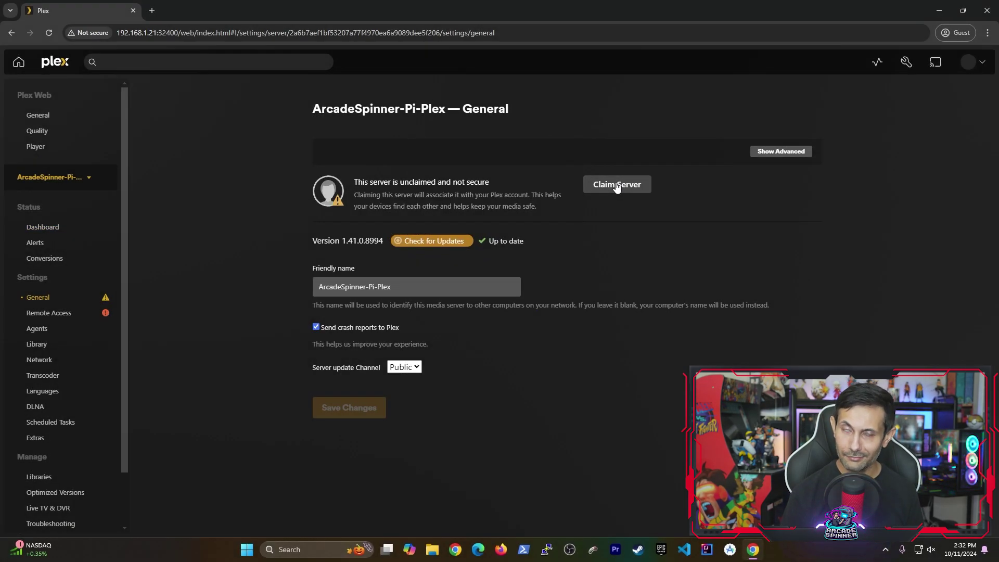
# Claim the server and begin signing in with the Plex account username
pyautogui.click(617, 185)
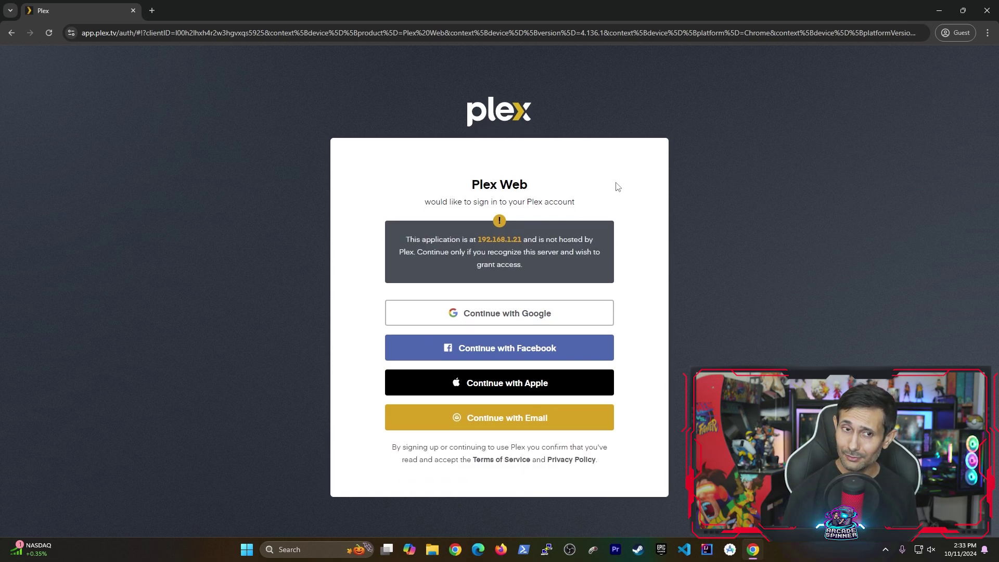
pyautogui.click(500, 418)
pyautogui.write('arcades')
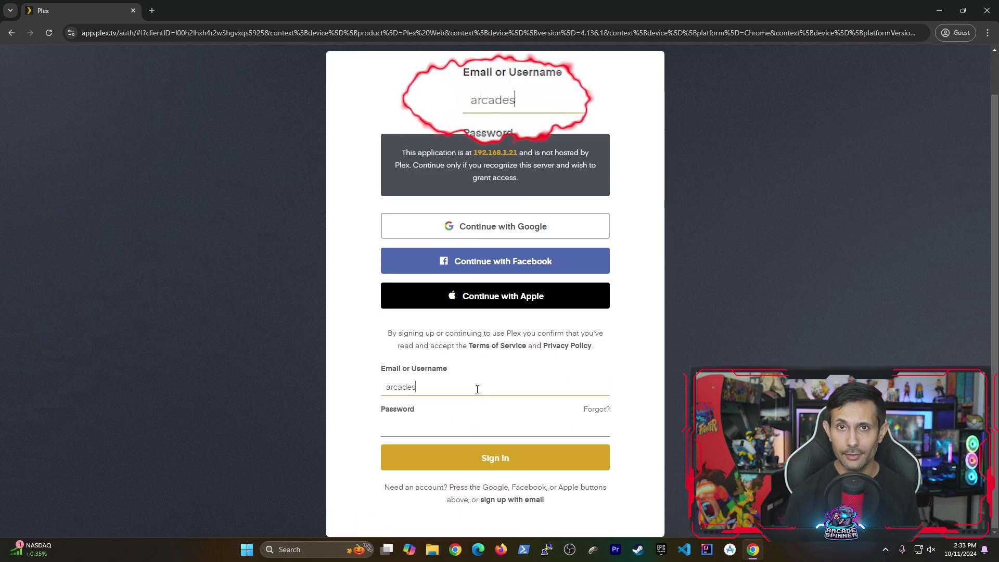
pyautogui.write('p')
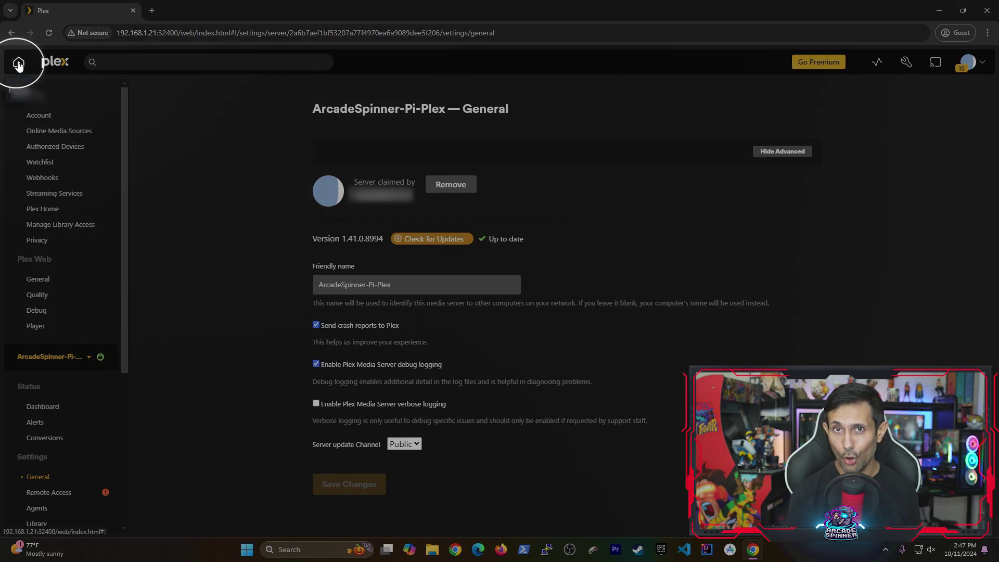
# Browse the Movies and Podcasts libraries and play the Game Of The Year podcast
pyautogui.click(19, 63)
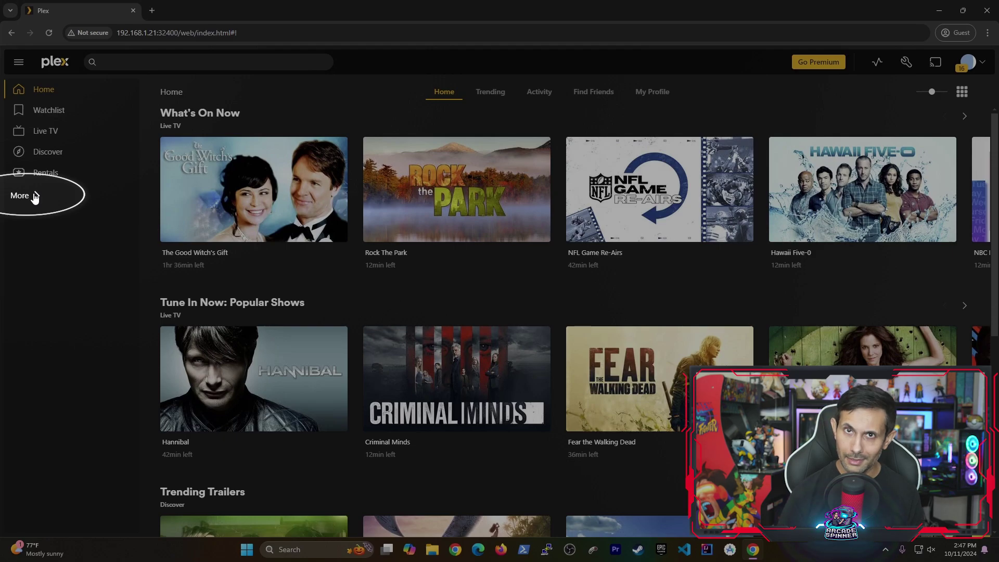
pyautogui.click(21, 195)
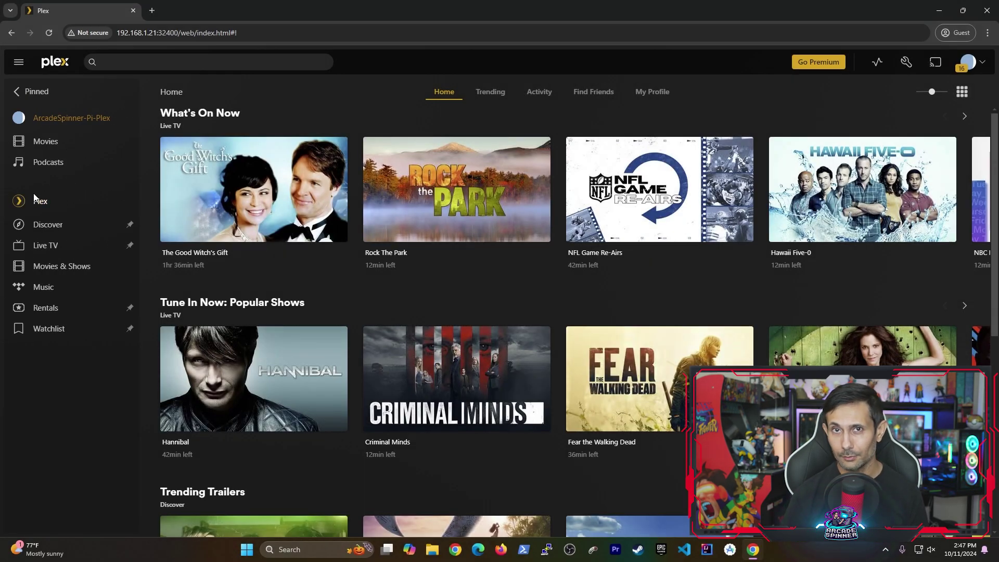
pyautogui.click(44, 147)
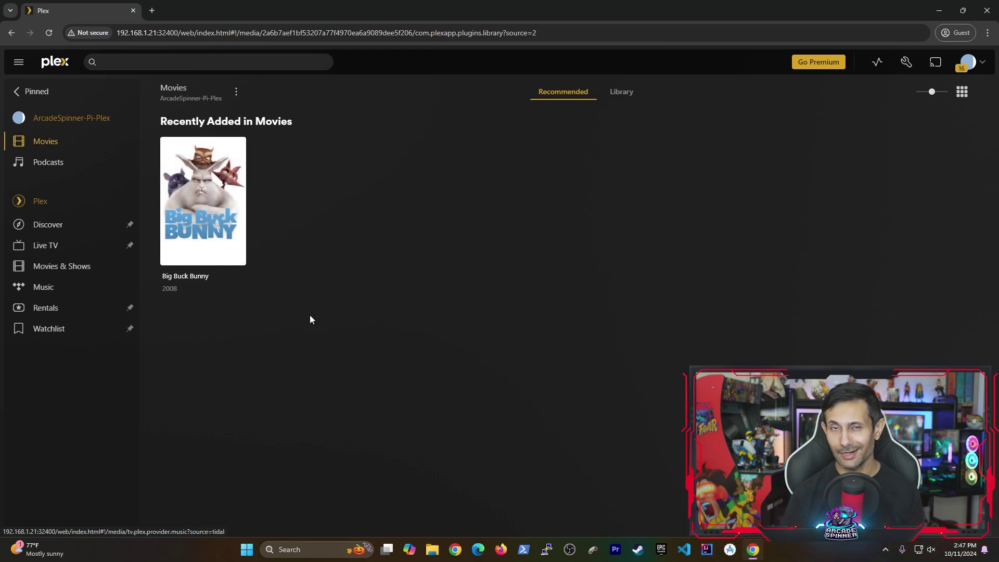
pyautogui.moveTo(228, 218)
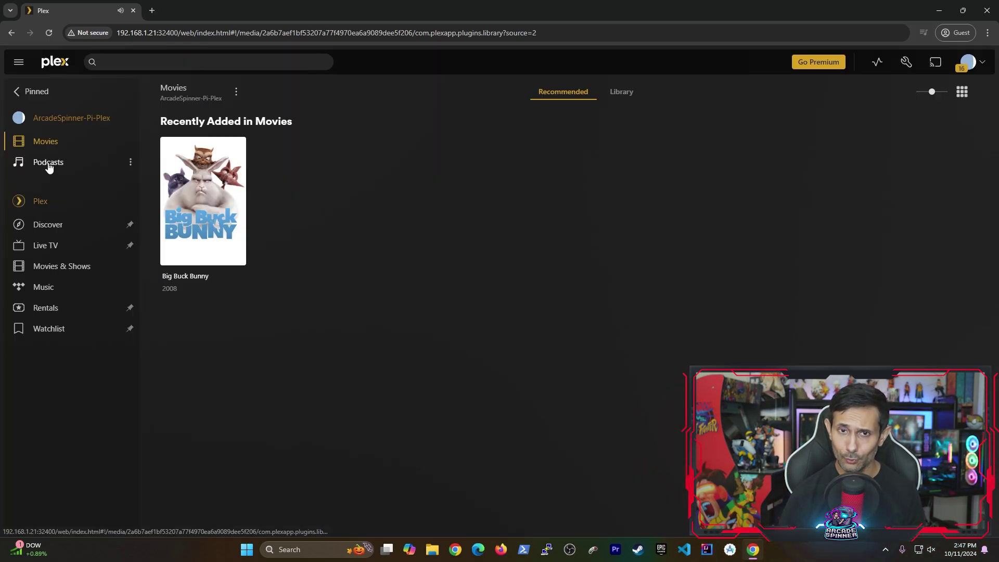
pyautogui.click(48, 163)
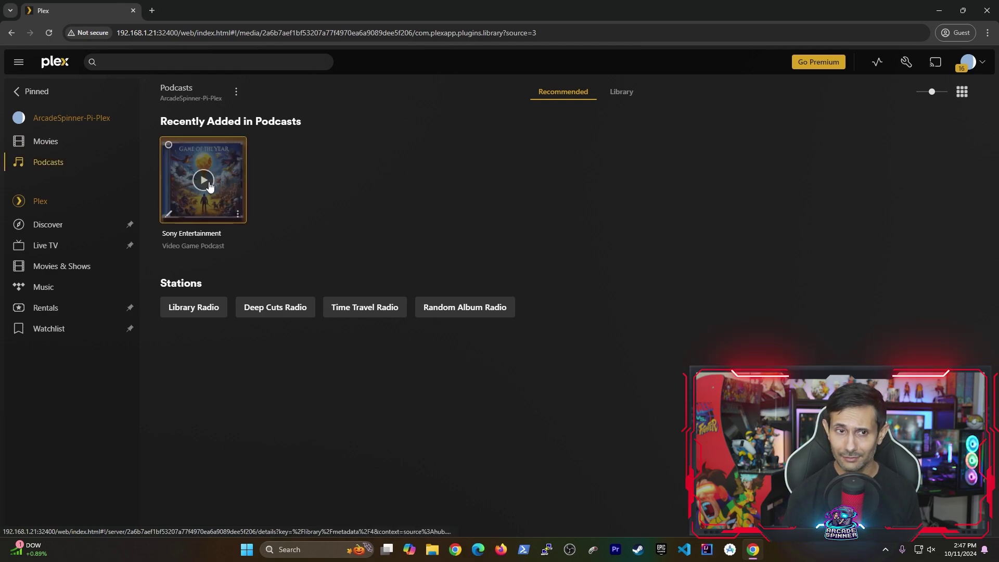
pyautogui.click(26, 514)
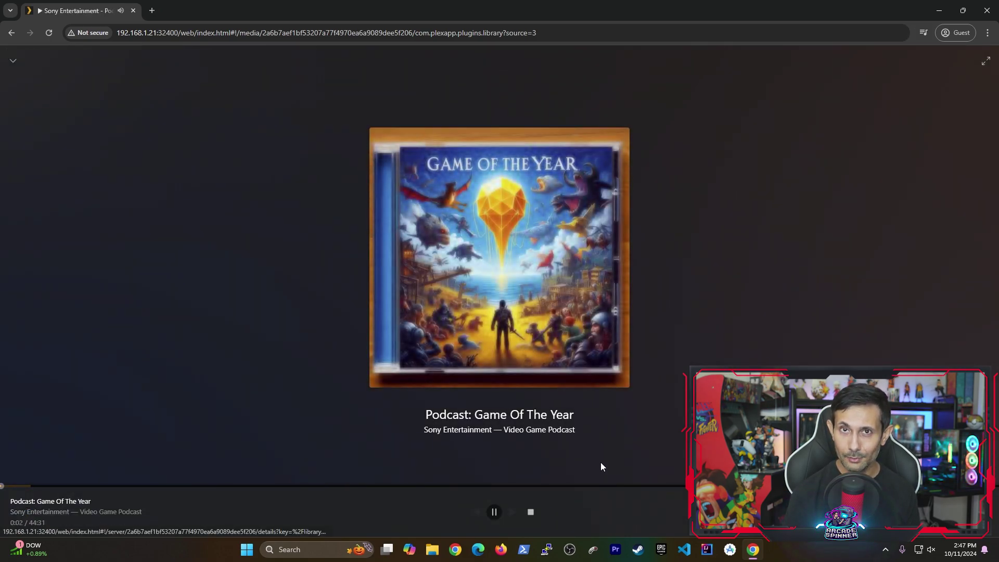
# Pin the Podcasts library to the sidebar and return from the pinned view
pyautogui.click(131, 163)
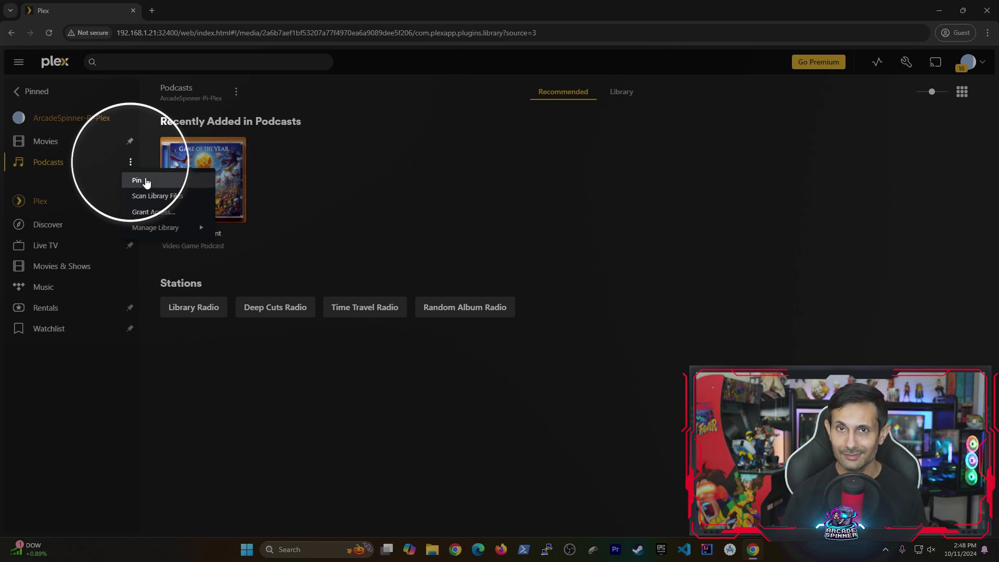
pyautogui.click(137, 181)
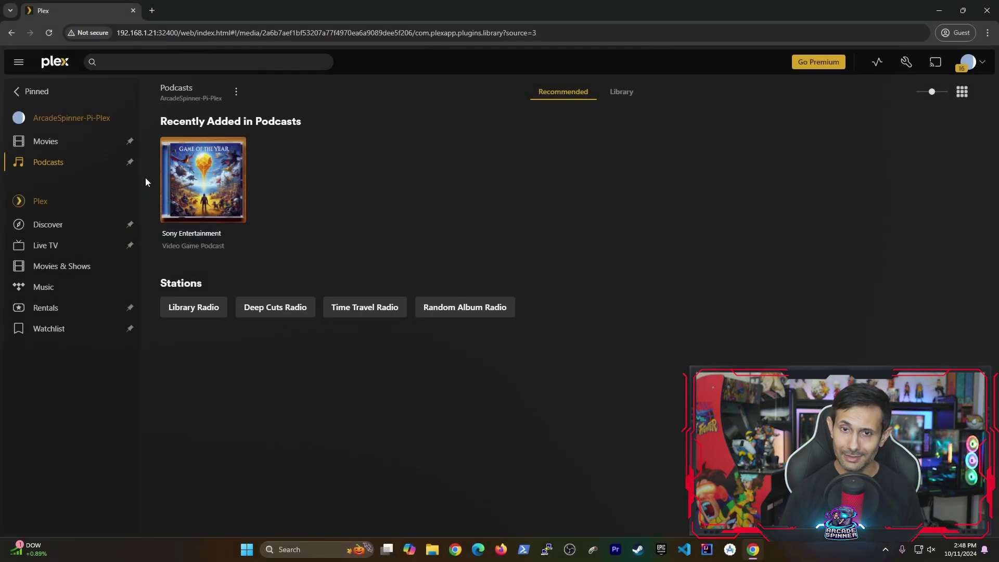
pyautogui.click(18, 92)
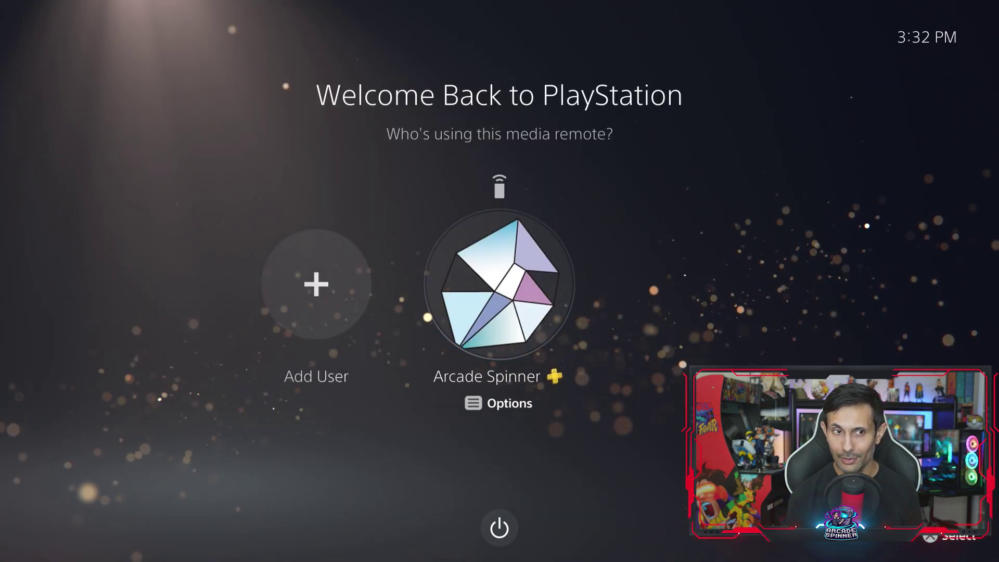
# Enter the PS5 home with the selected profile and move focus to the Plex app
pyautogui.press('Return')
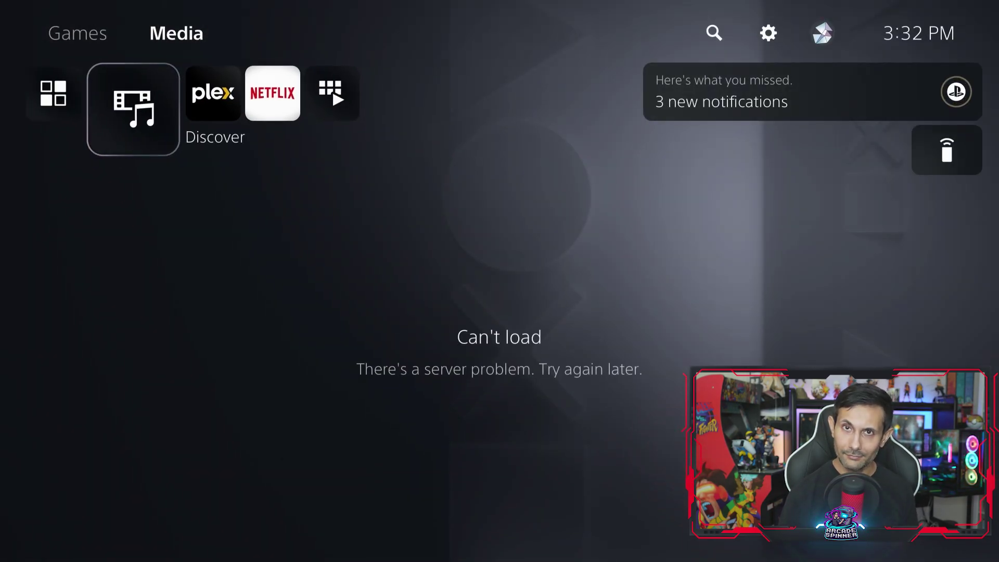
pyautogui.press('Right')
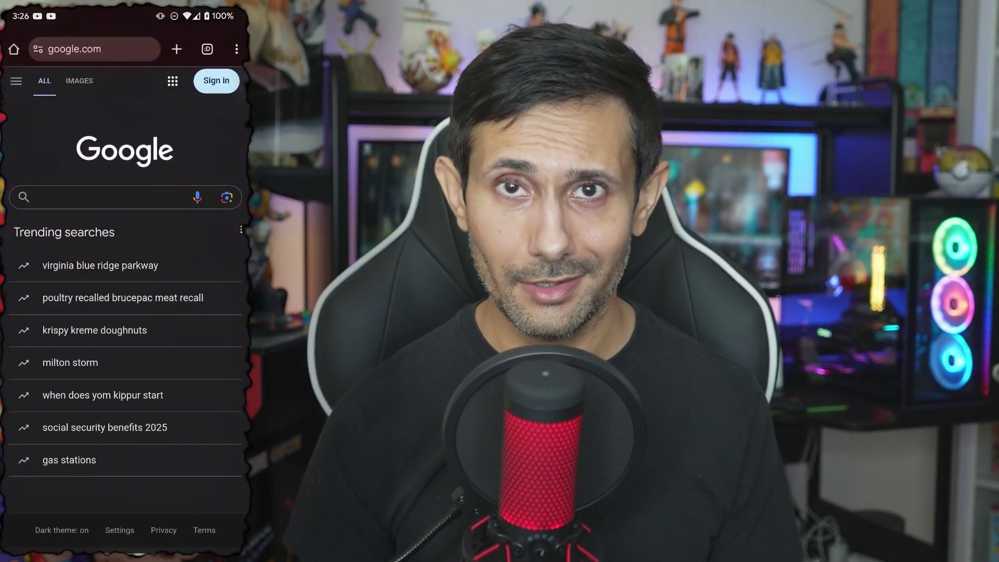
# Start entering the Plex server address 192.168.1.21:32400/web in Chrome's address bar
pyautogui.click(94, 49)
pyautogui.write('192.168.1.21/phpmyadmin/')
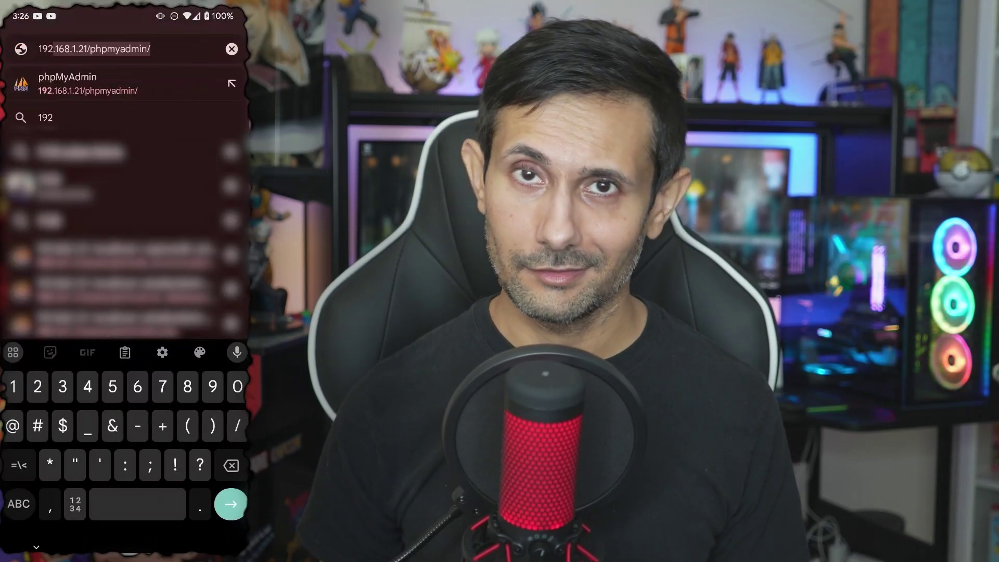